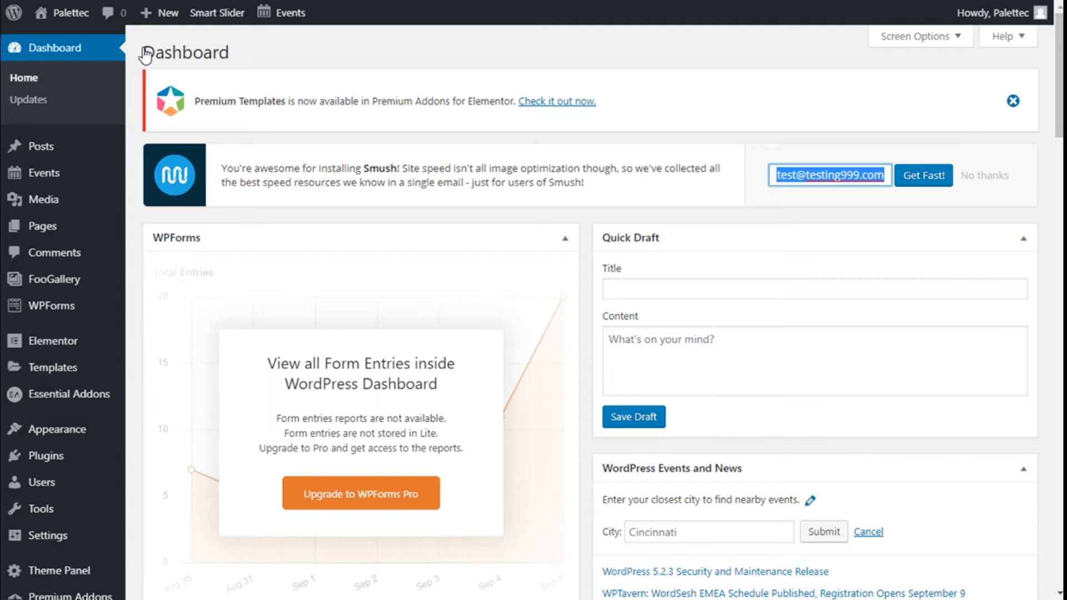
# Step: Search the plugin directory for "tablepress" to add a new plugin
pyautogui.moveTo(37, 468)
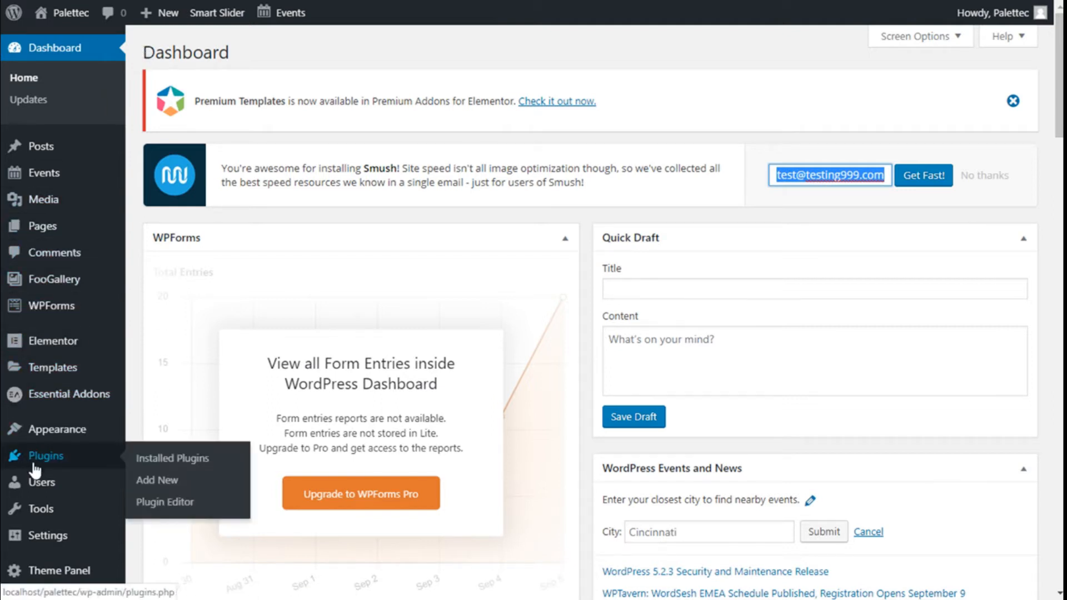
pyautogui.click(151, 481)
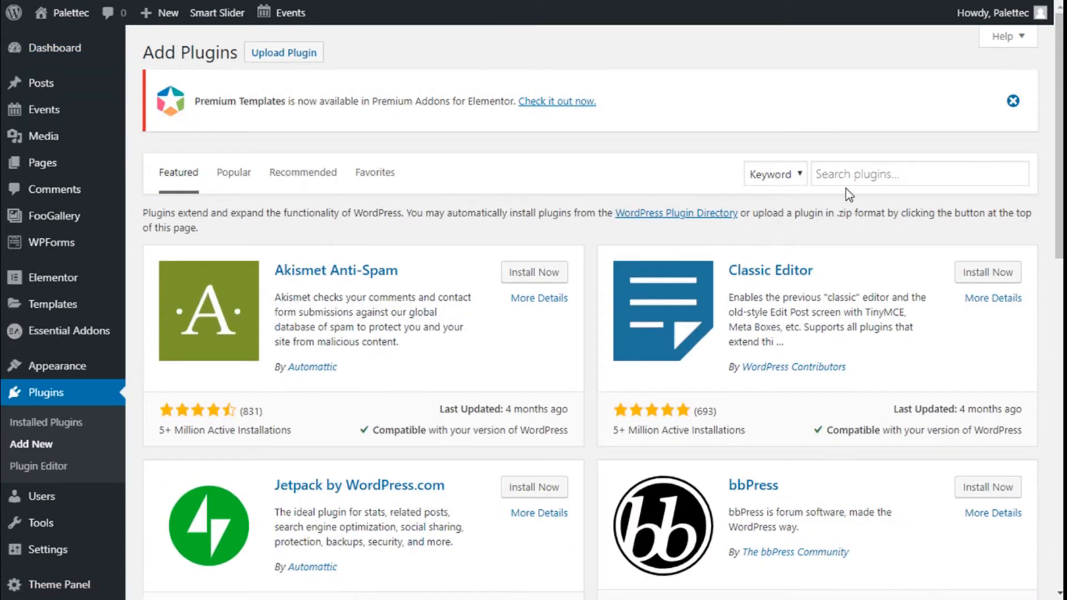
pyautogui.click(849, 176)
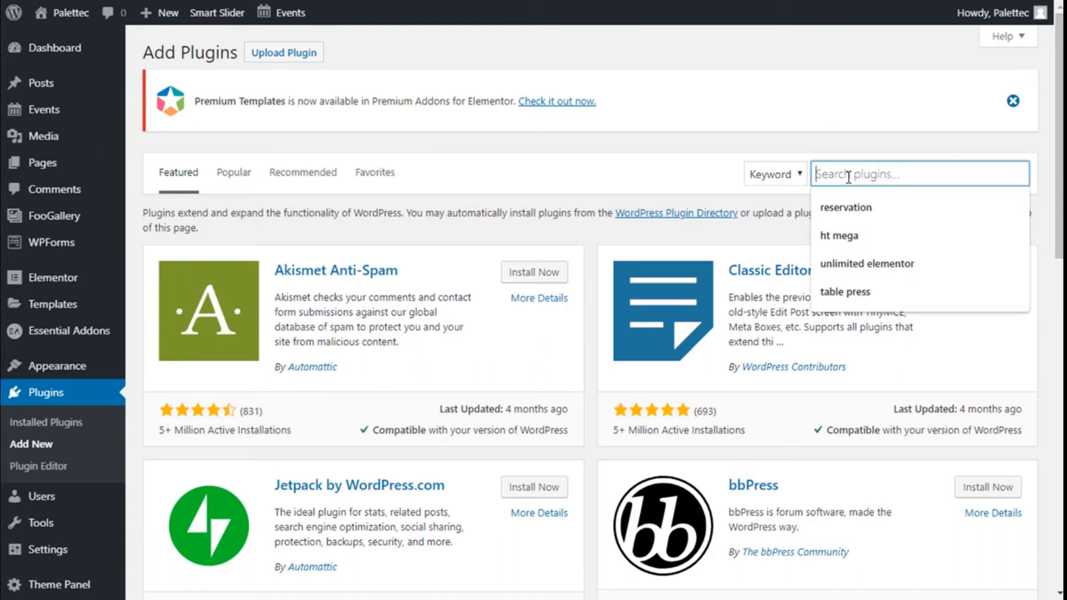
pyautogui.write('tablepress')
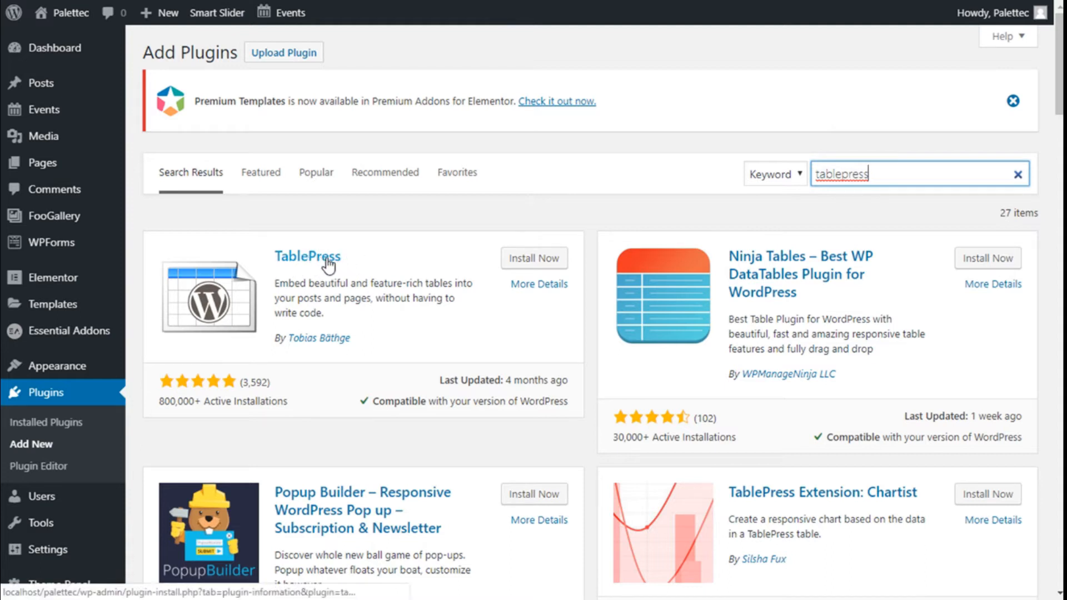
# Step: Install and activate the TablePress plugin
pyautogui.click(526, 258)
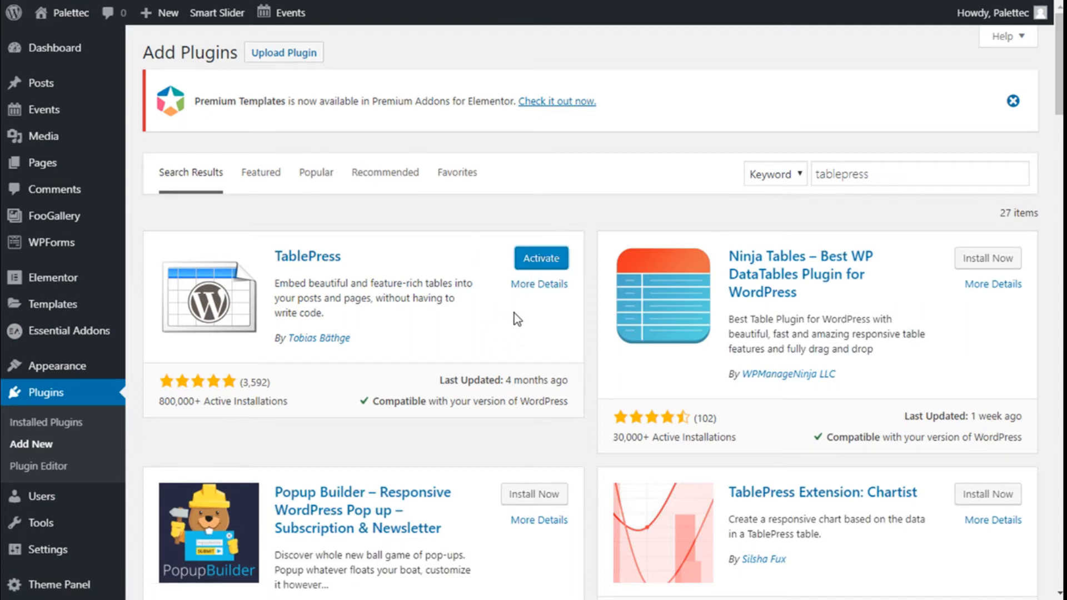
pyautogui.click(532, 269)
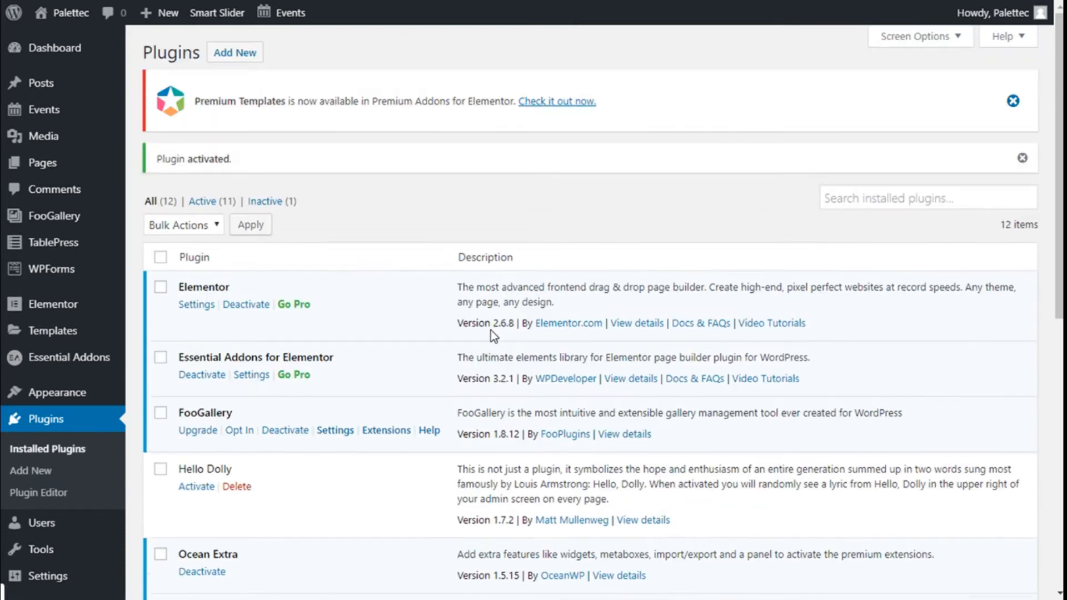
pyautogui.scroll(-8, 492, 330)
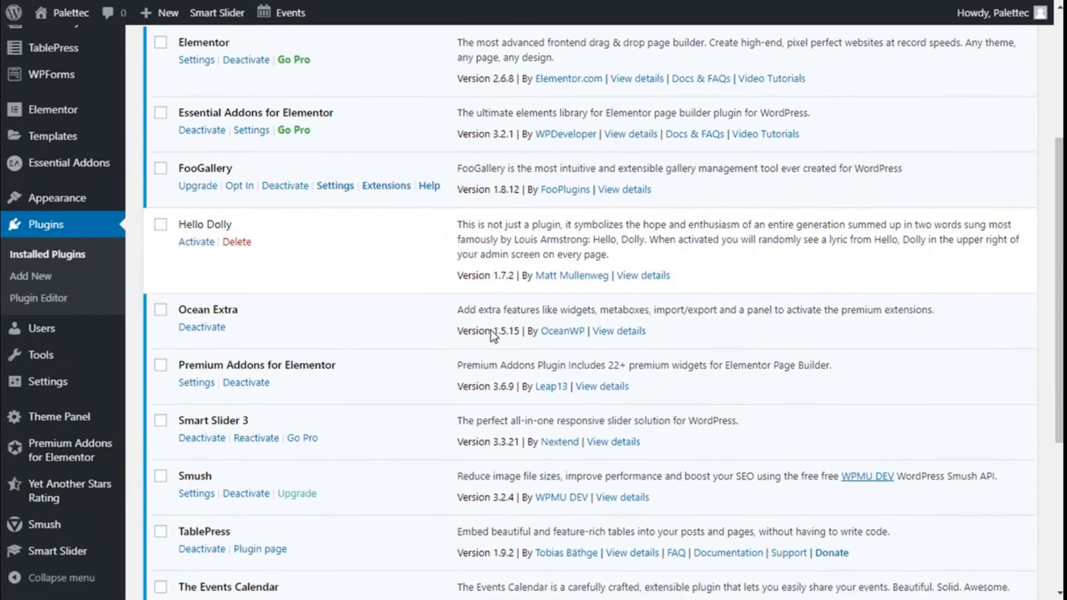
pyautogui.scroll(4, 101, 282)
# Step: Start a new TablePress table named "New Table" with the description "Description of The Table"
pyautogui.moveTo(62, 251)
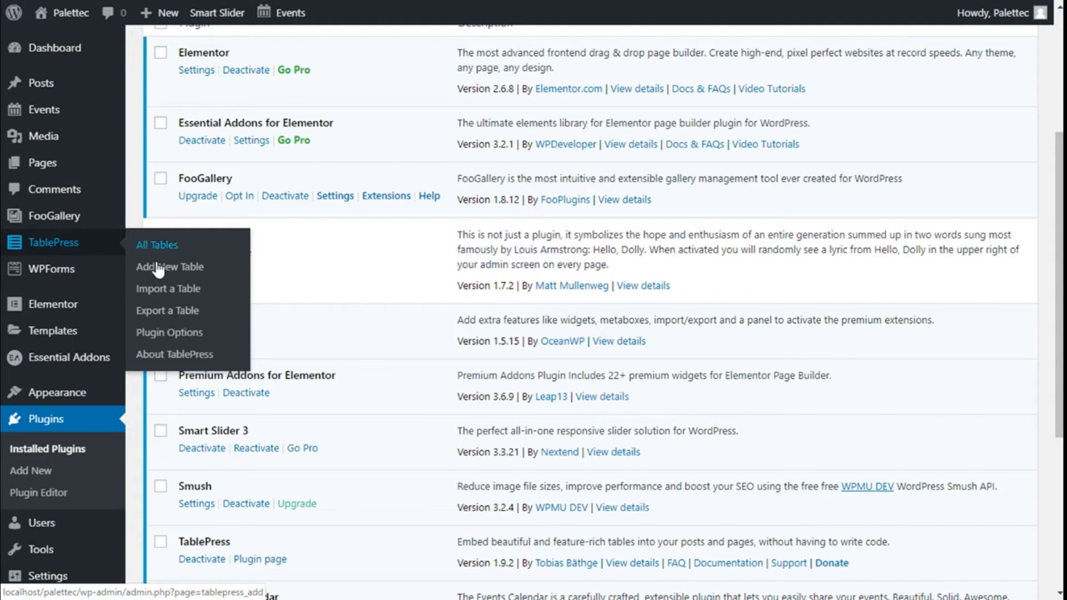
pyautogui.click(161, 271)
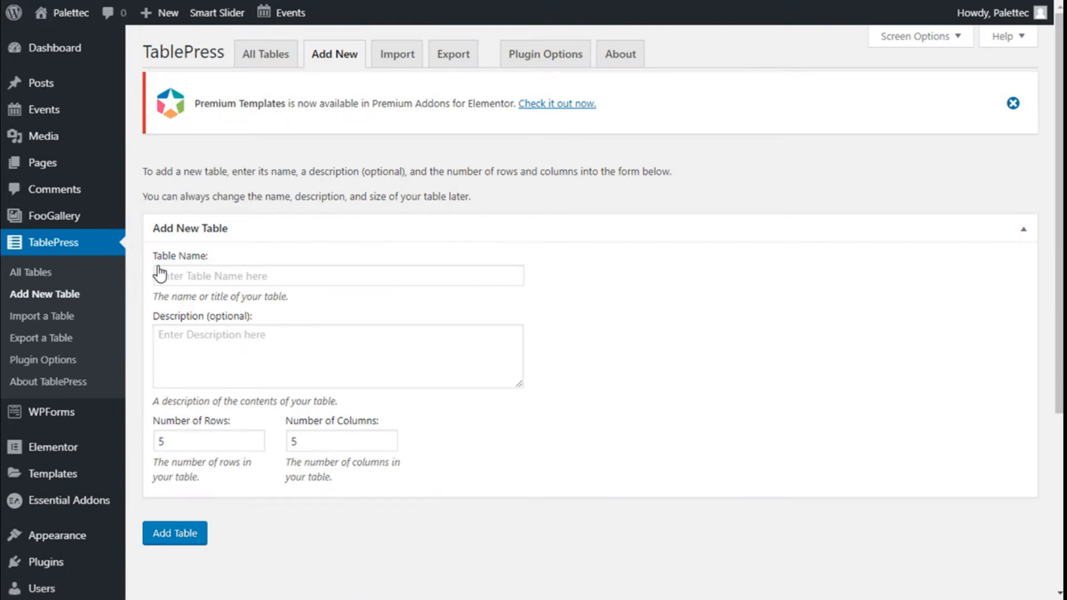
pyautogui.click(325, 270)
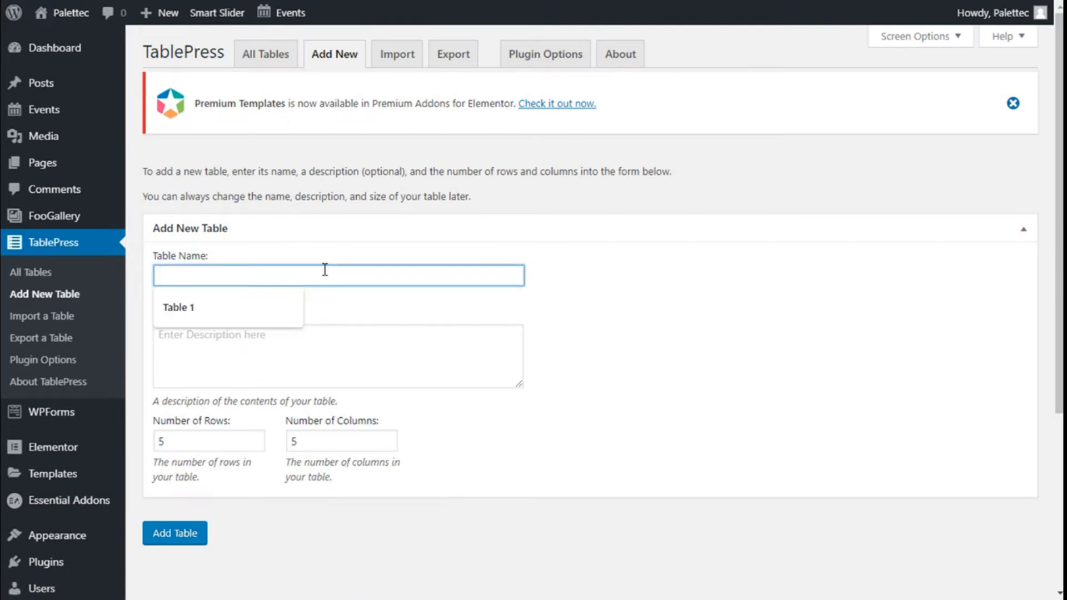
pyautogui.write('New Table')
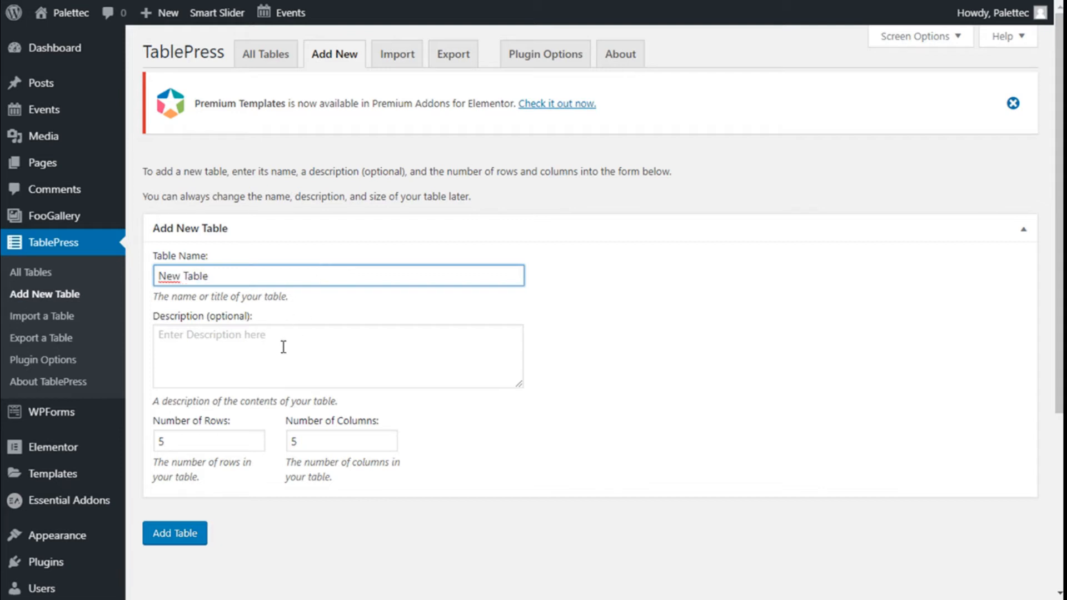
pyautogui.click(279, 364)
pyautogui.write('Desc')
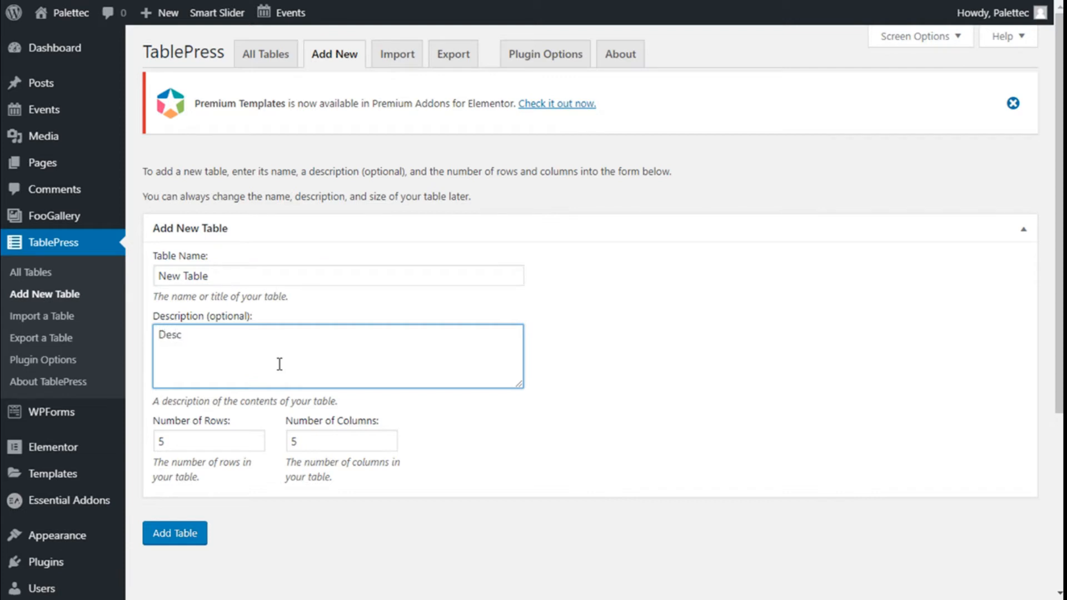
pyautogui.write('ription of The Ta')
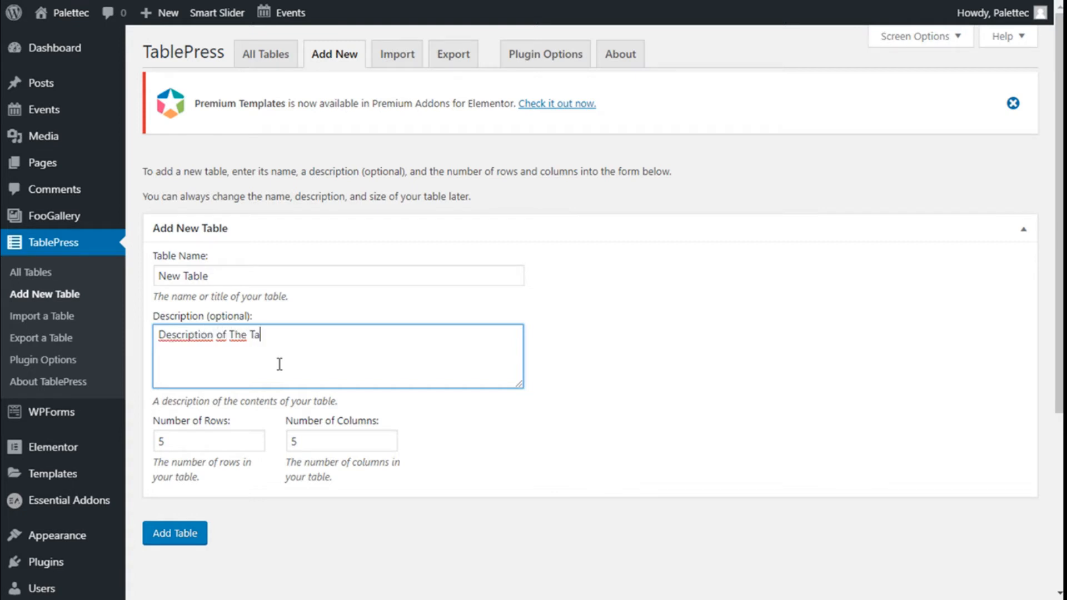
# Step: Set the new table's size to 2 rows and 3 columns and create the table
pyautogui.scroll(-1, 278, 364)
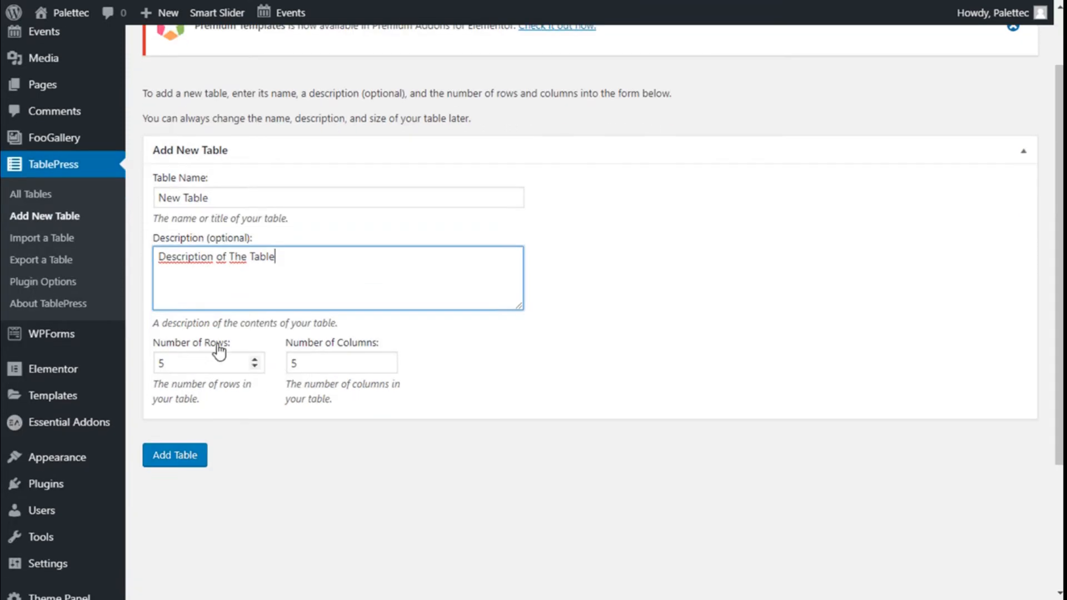
pyautogui.click(254, 367)
pyautogui.click(255, 366)
pyautogui.click(387, 369)
pyautogui.click(387, 367)
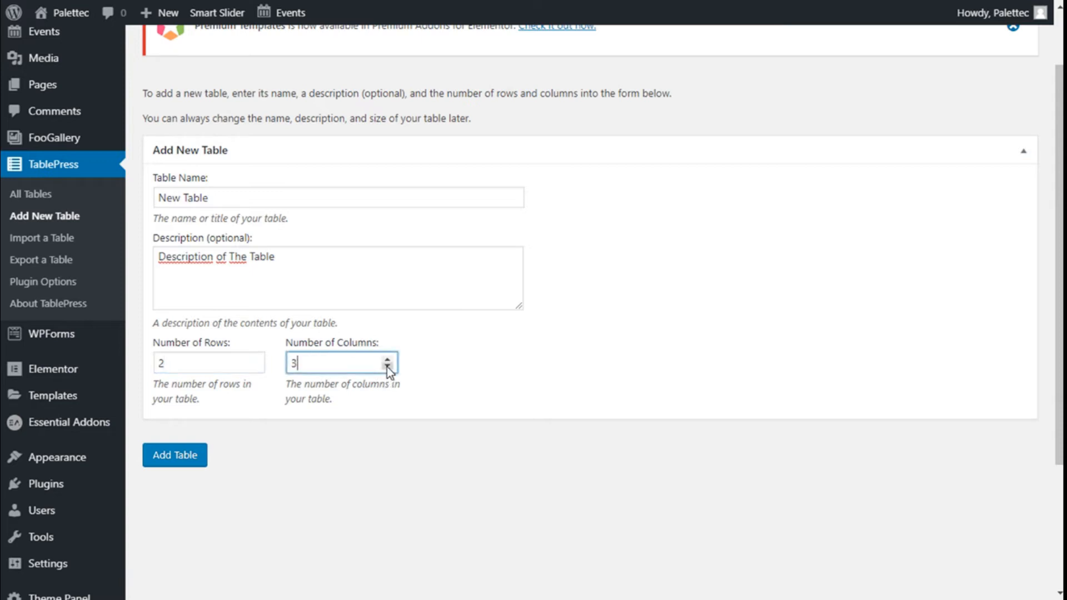
pyautogui.click(183, 460)
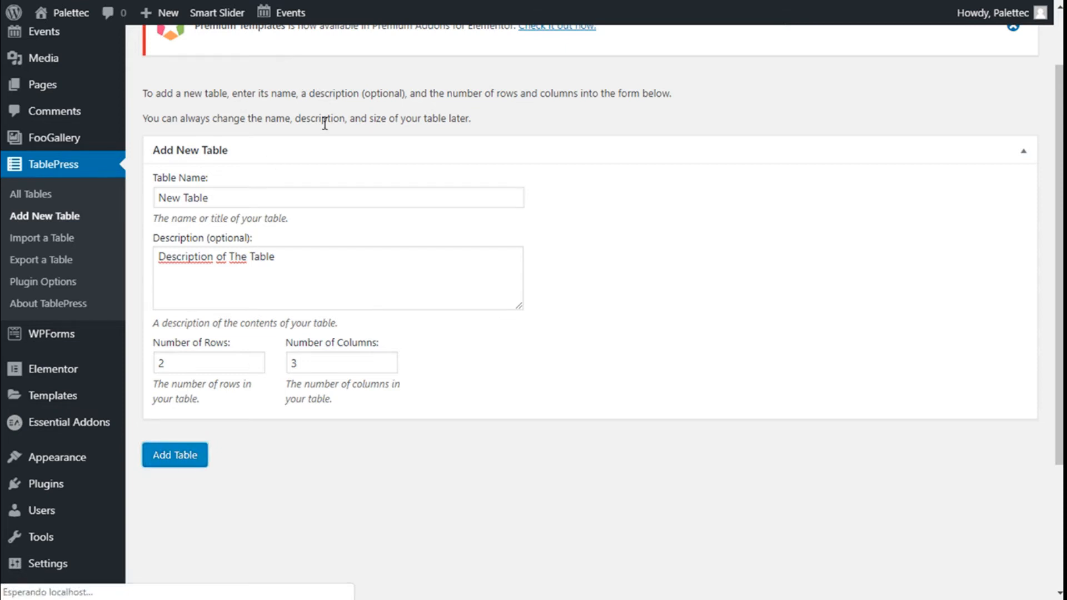
# Step: Examine the new table's shortcode, its content grid and the row and column manipulation options
pyautogui.scroll(-4, 381, 169)
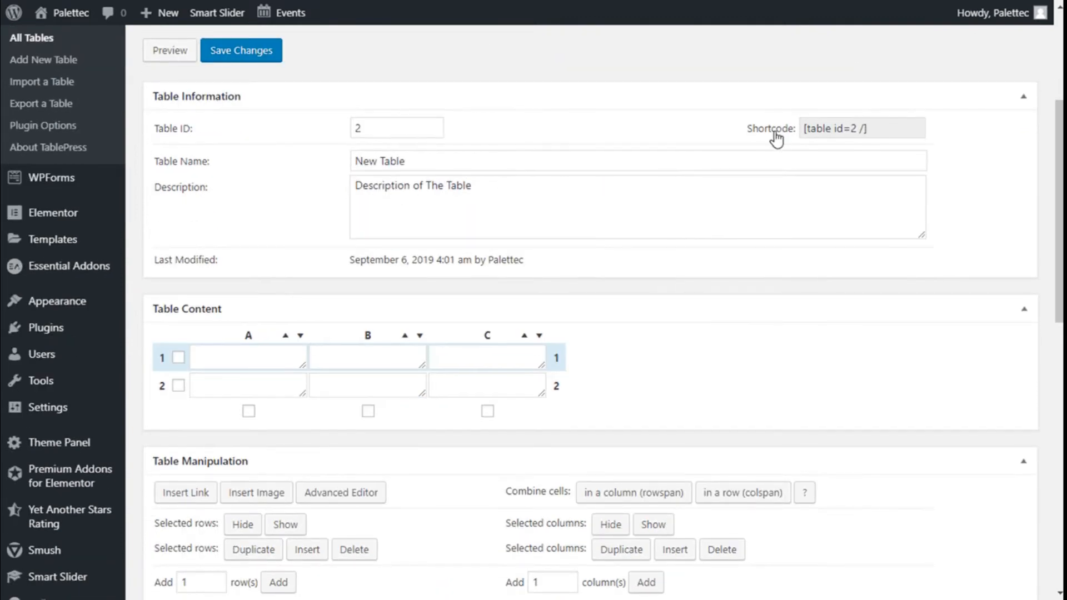
pyautogui.moveTo(883, 128); pyautogui.dragTo(800, 129)
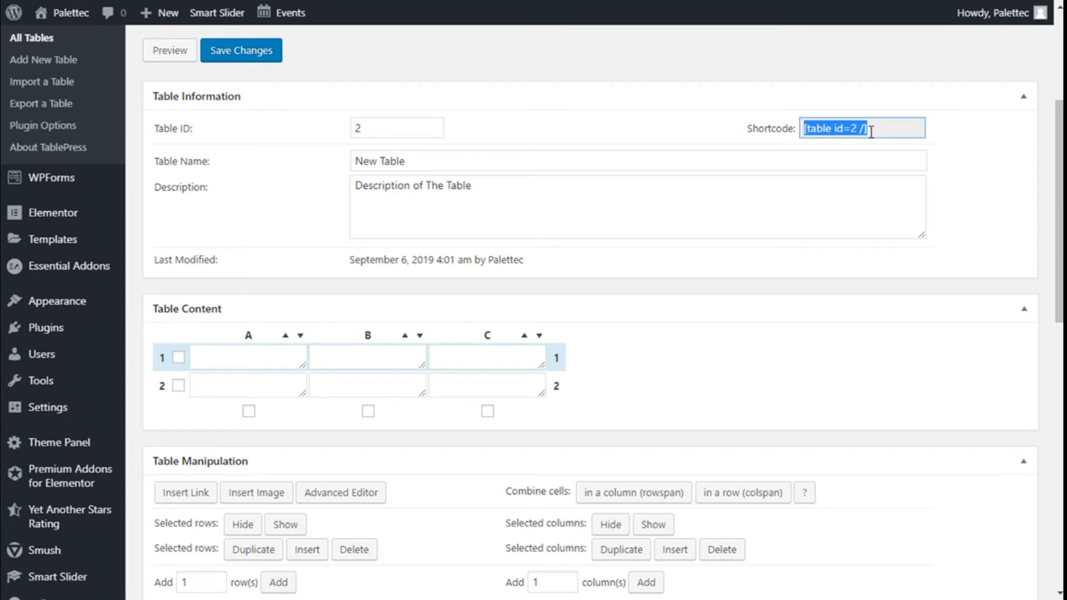
pyautogui.scroll(-2, 446, 162)
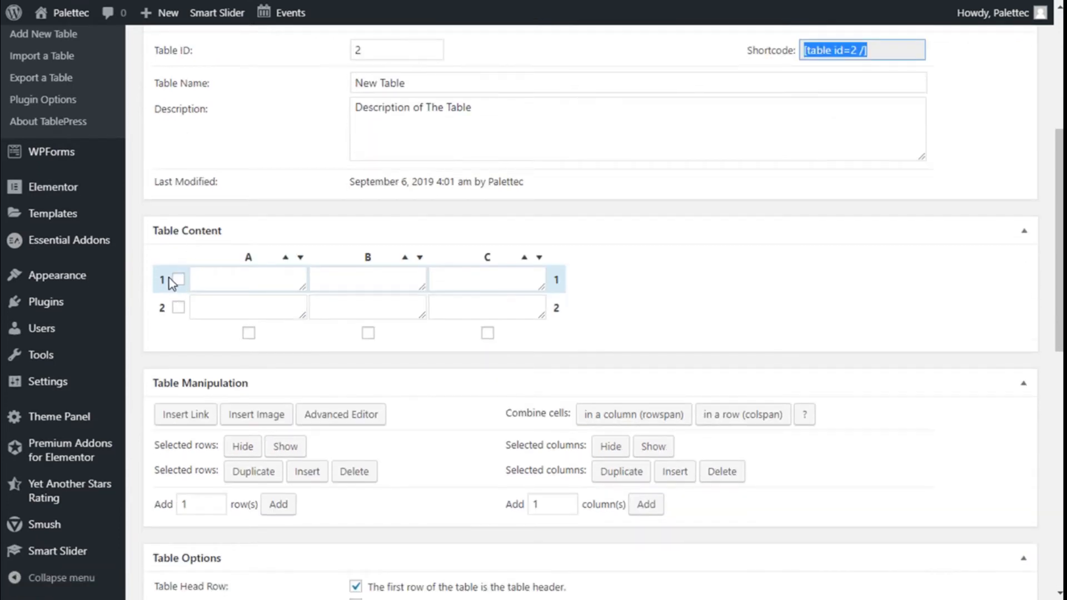
pyautogui.moveTo(159, 282)
pyautogui.mouseDown()
pyautogui.moveTo(162, 317)
pyautogui.moveTo(162, 275)
pyautogui.mouseUp()
pyautogui.scroll(-1, 825, 258)
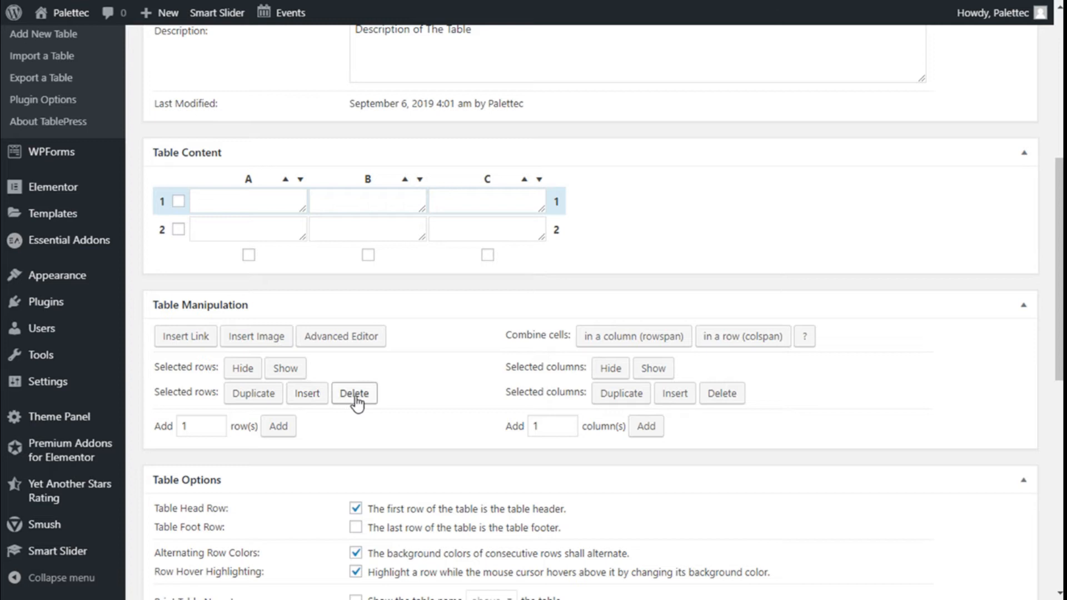
# Step: Insert an extra row in the table content at the first row
pyautogui.click(312, 399)
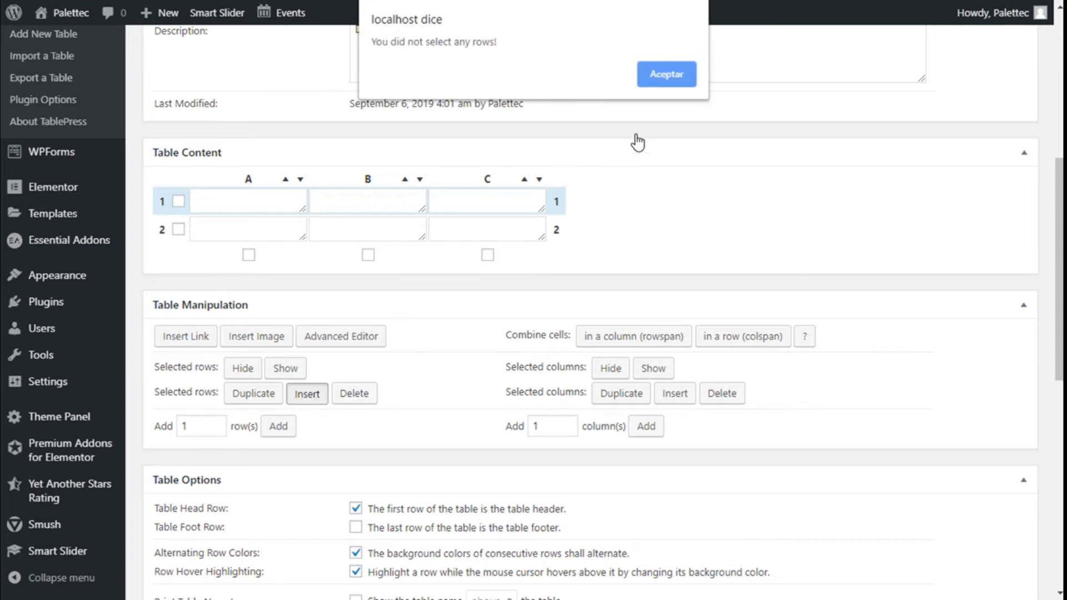
pyautogui.click(666, 74)
pyautogui.click(179, 201)
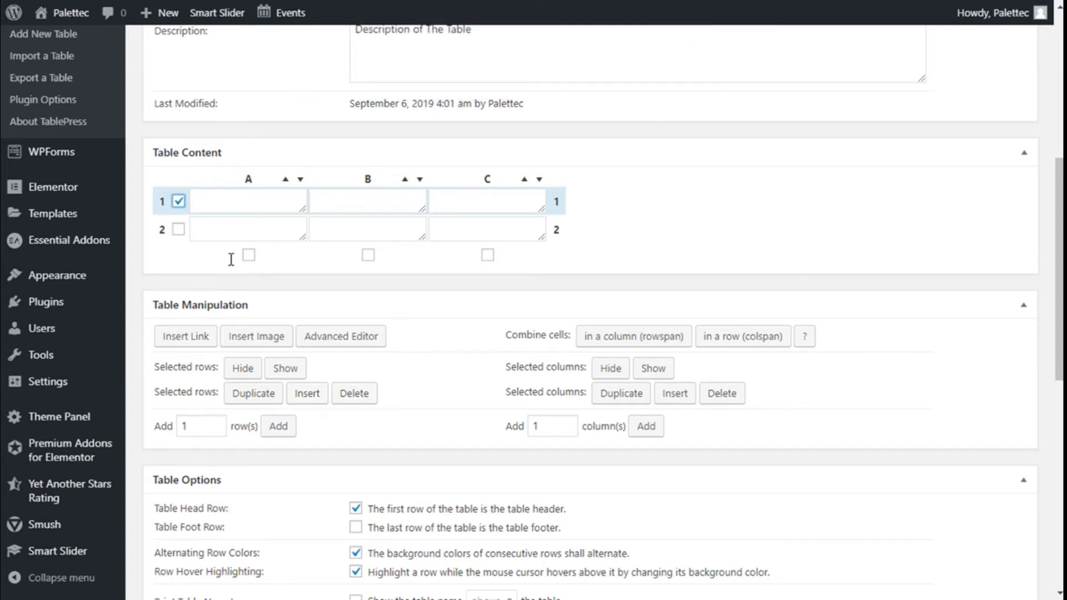
pyautogui.click(307, 393)
# Step: Delete the third row from the table content
pyautogui.click(178, 258)
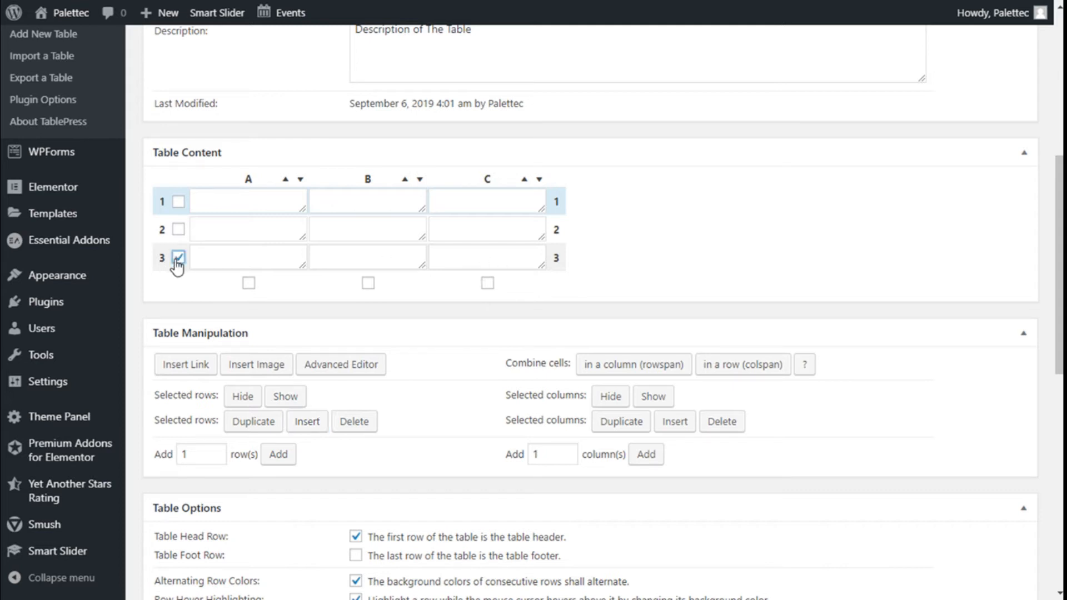
pyautogui.click(344, 421)
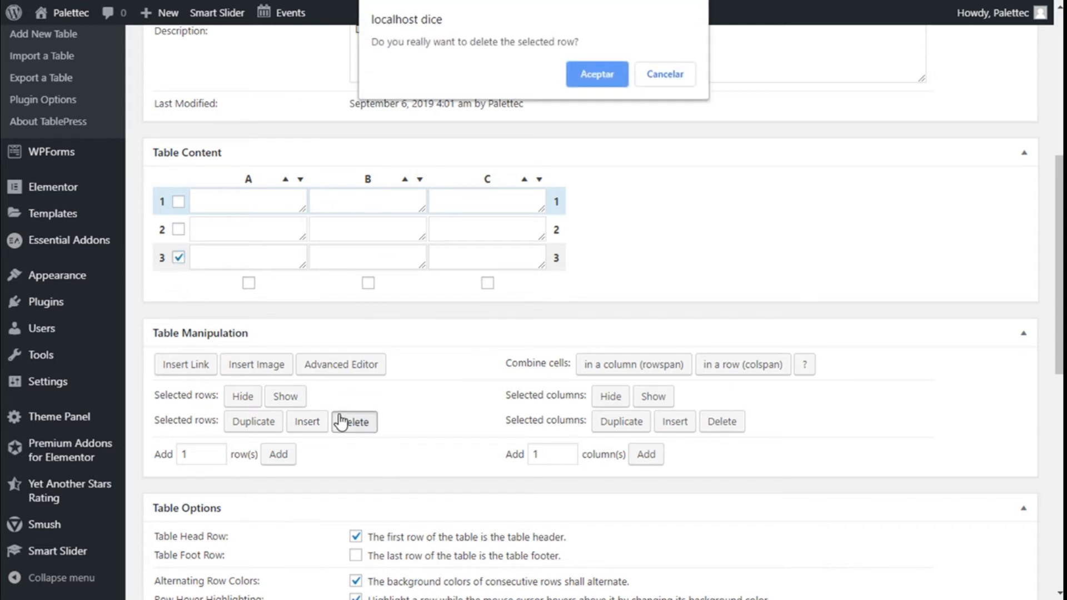
pyautogui.click(598, 77)
# Step: Add 1 column to the end of the table
pyautogui.click(486, 256)
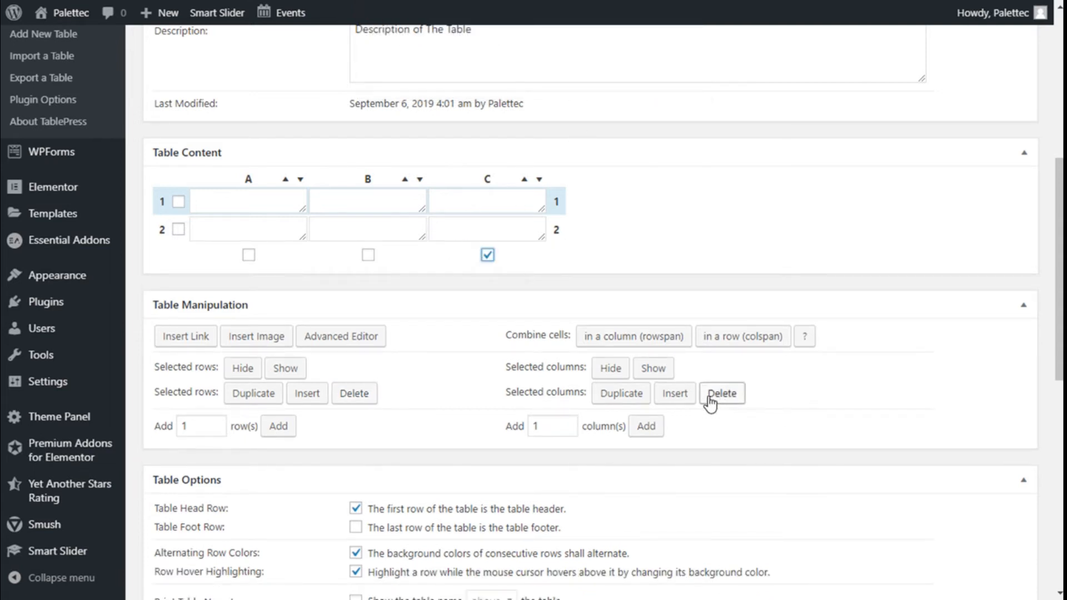
pyautogui.click(487, 255)
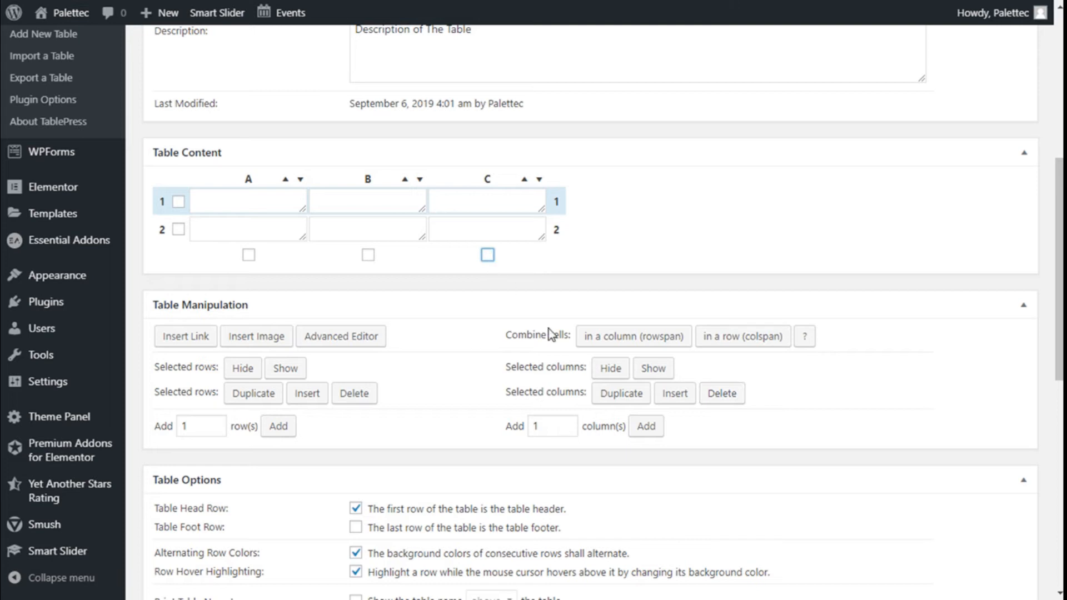
pyautogui.click(487, 255)
pyautogui.click(655, 430)
# Step: Delete the fourth column from the table content
pyautogui.click(487, 255)
pyautogui.click(607, 255)
pyautogui.click(721, 393)
pyautogui.click(597, 74)
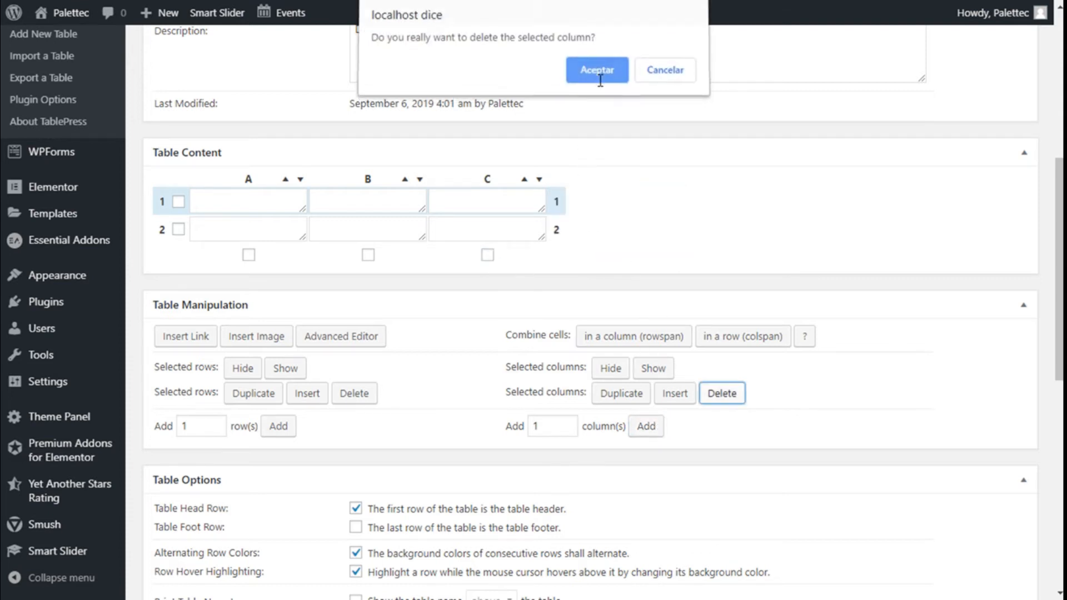
# Step: Enter "Row Text" in cell A1 of the table content using the Advanced Editor
pyautogui.scroll(-2, 303, 231)
pyautogui.scroll(4, 289, 277)
pyautogui.scroll(2, 240, 298)
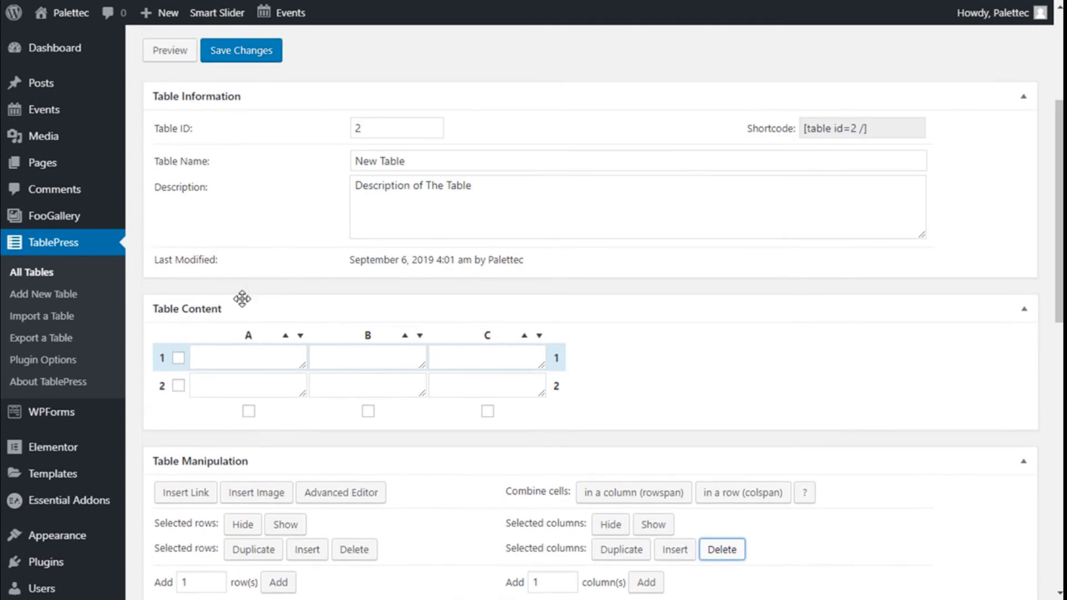
pyautogui.scroll(-3, 252, 293)
pyautogui.click(212, 202)
pyautogui.click(181, 216)
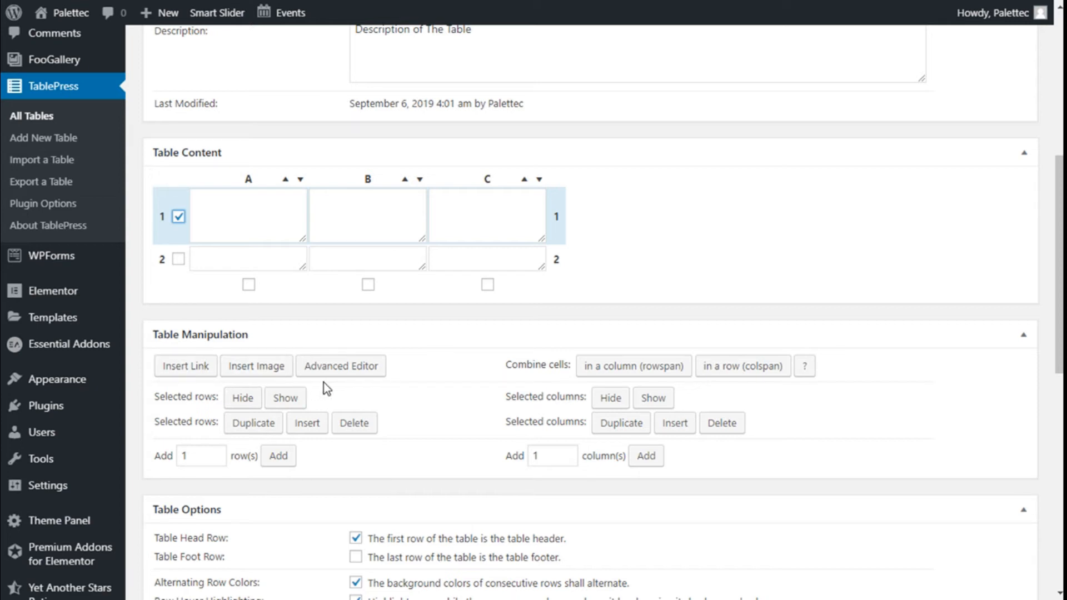
pyautogui.click(336, 369)
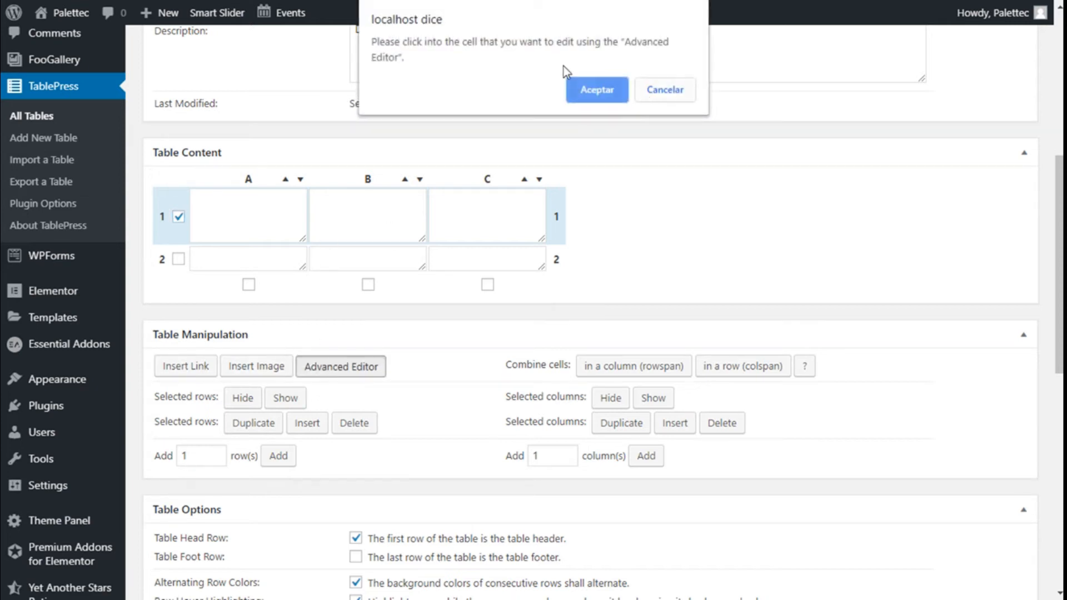
pyautogui.click(579, 90)
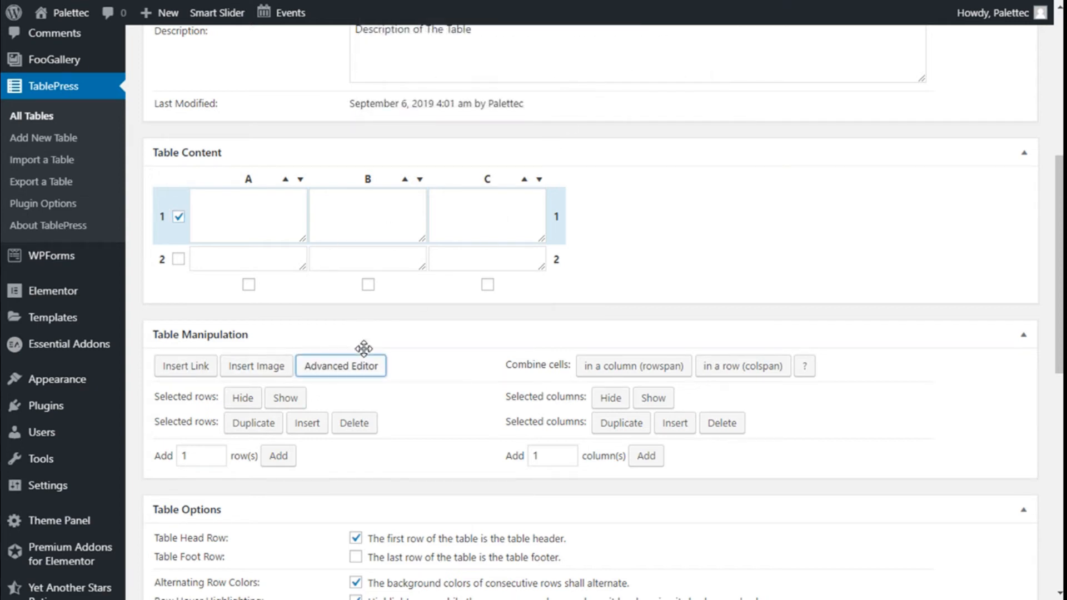
pyautogui.click(254, 204)
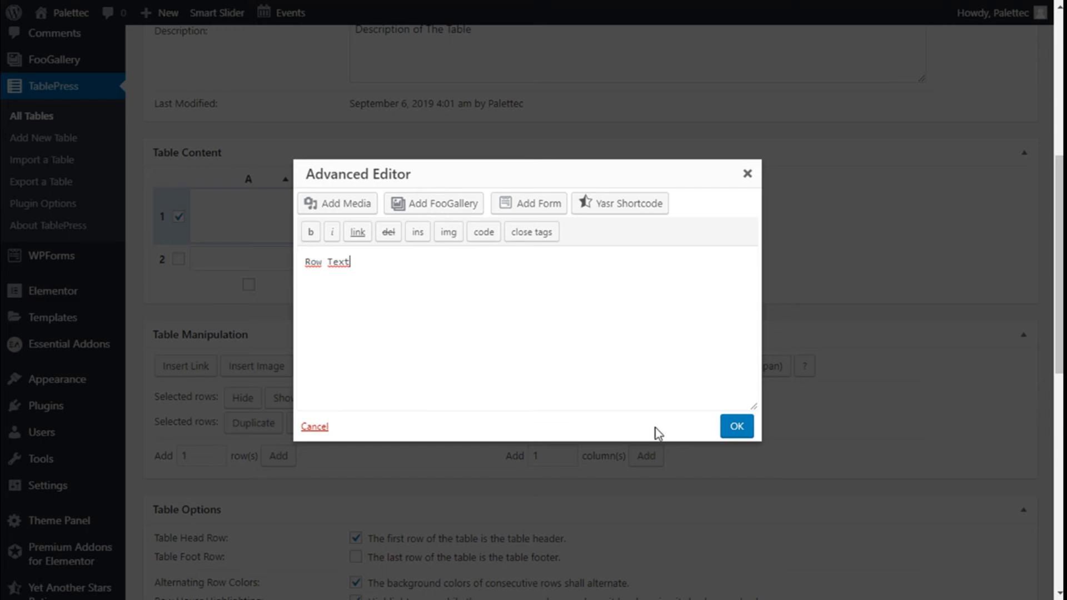
pyautogui.click(739, 429)
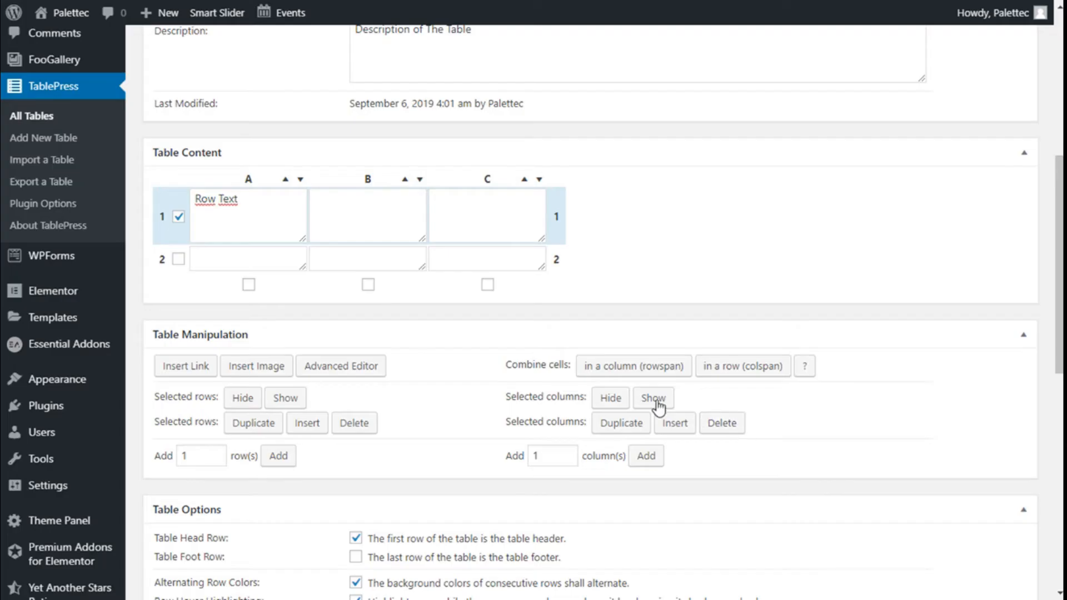
# Step: Insert the elephant image elephant-1822636_1280.jpg from the media library into cell A2 of the table
pyautogui.click(243, 270)
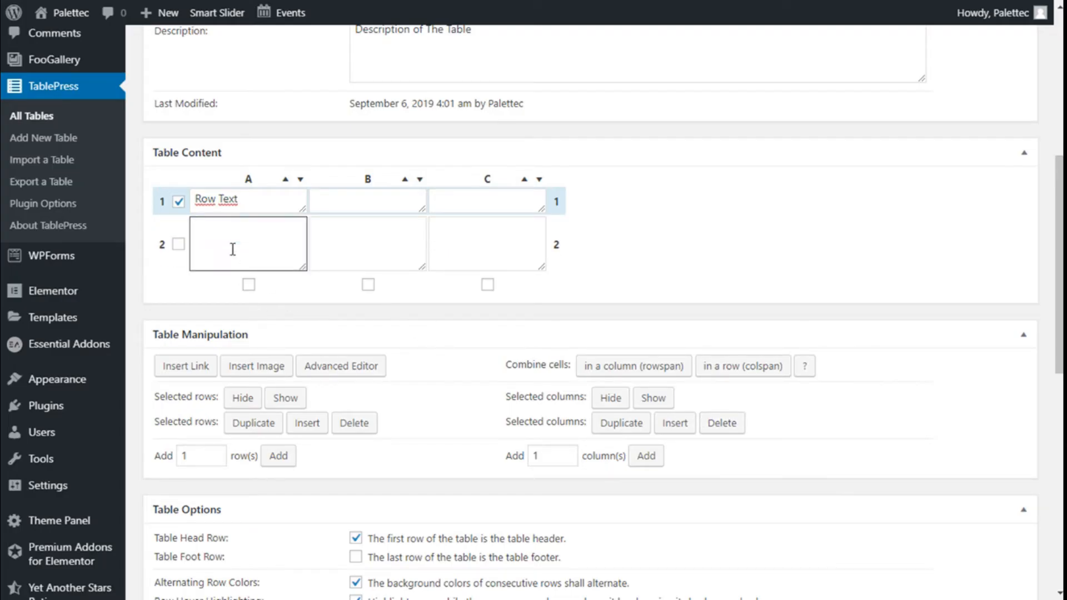
pyautogui.click(273, 373)
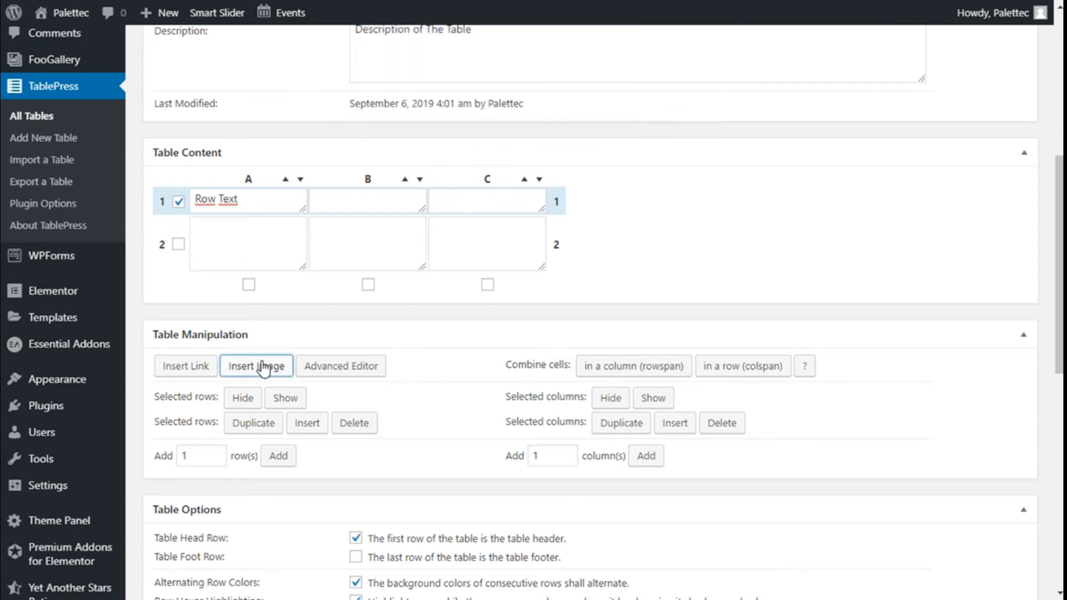
pyautogui.click(225, 239)
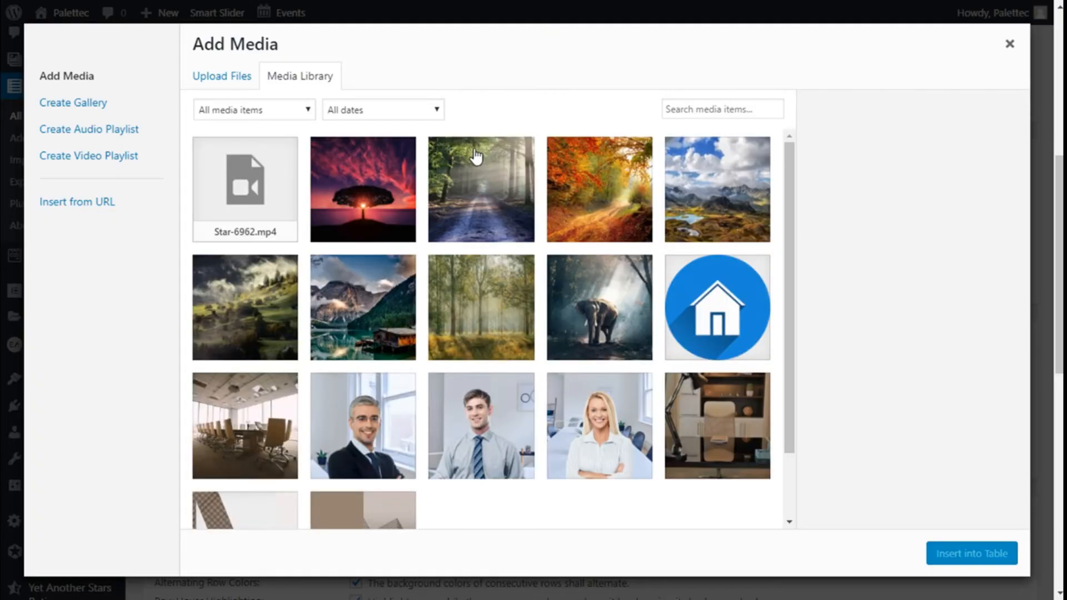
pyautogui.click(591, 303)
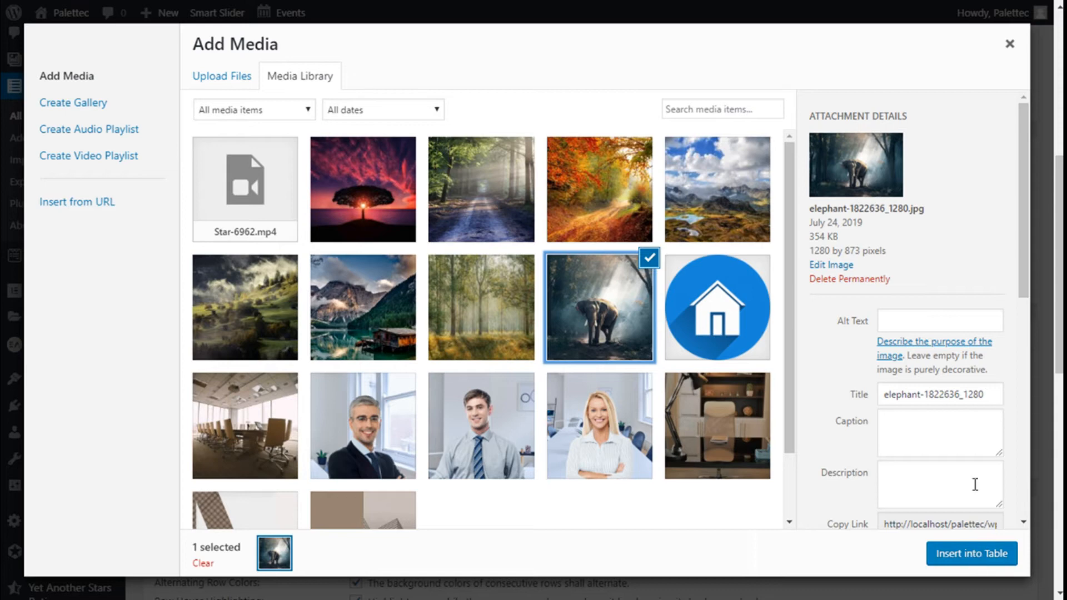
pyautogui.click(984, 560)
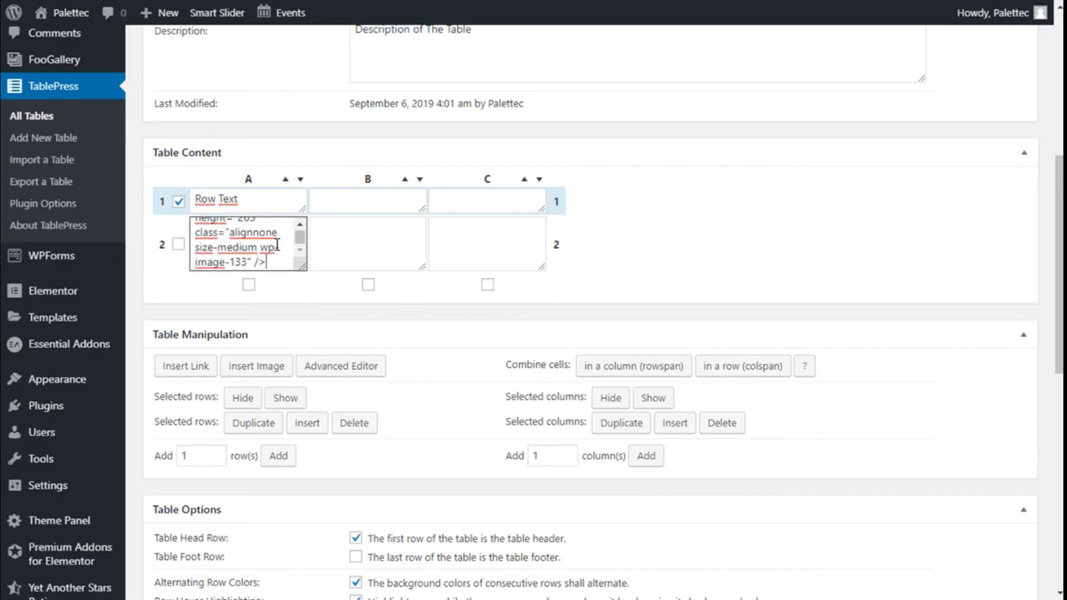
# Step: Enter "Row Text 2" in cell B1 and "Row Text 3" in cell C1 of the table
pyautogui.click(371, 207)
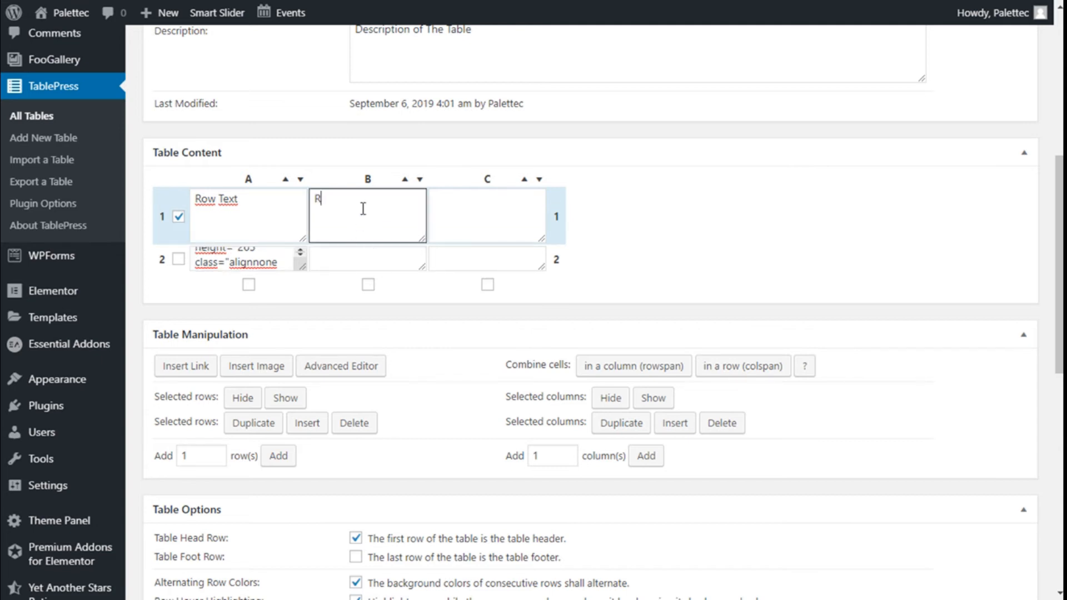
pyautogui.write('Row Text')
pyautogui.click(456, 198)
pyautogui.write('Rot Text')
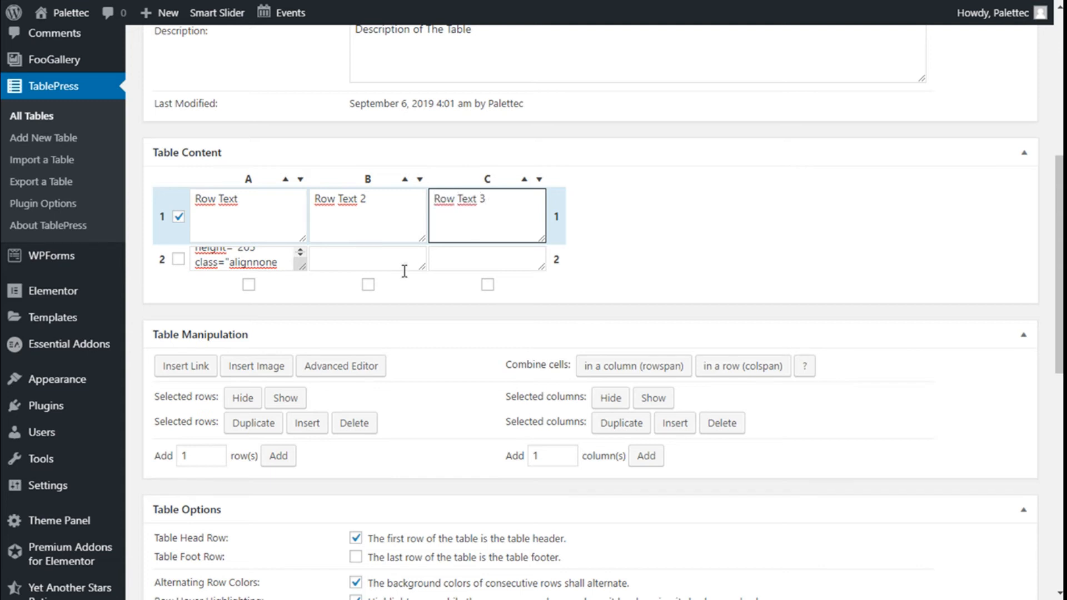
# Step: Insert the autumn road image road-1072823_1280.jpg from the media library into cell B2
pyautogui.click(426, 265)
pyautogui.click(256, 366)
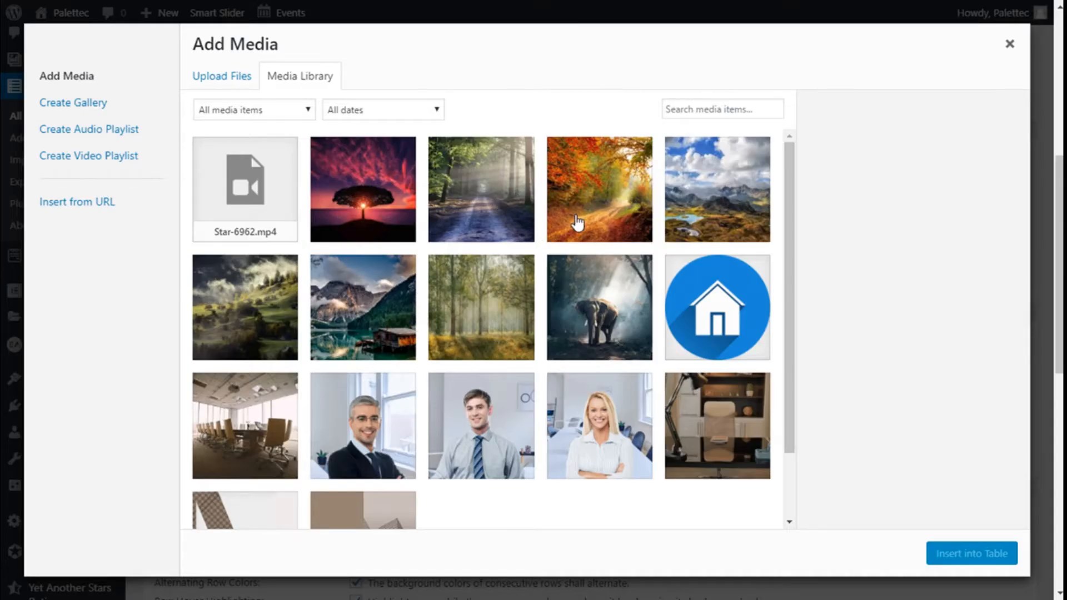
pyautogui.click(574, 218)
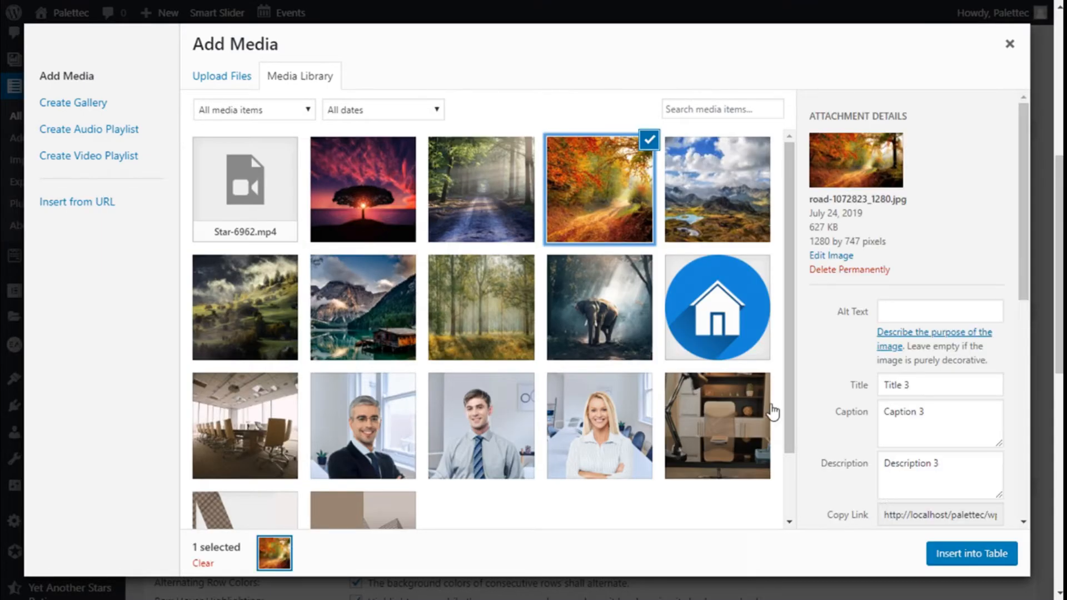
pyautogui.click(967, 553)
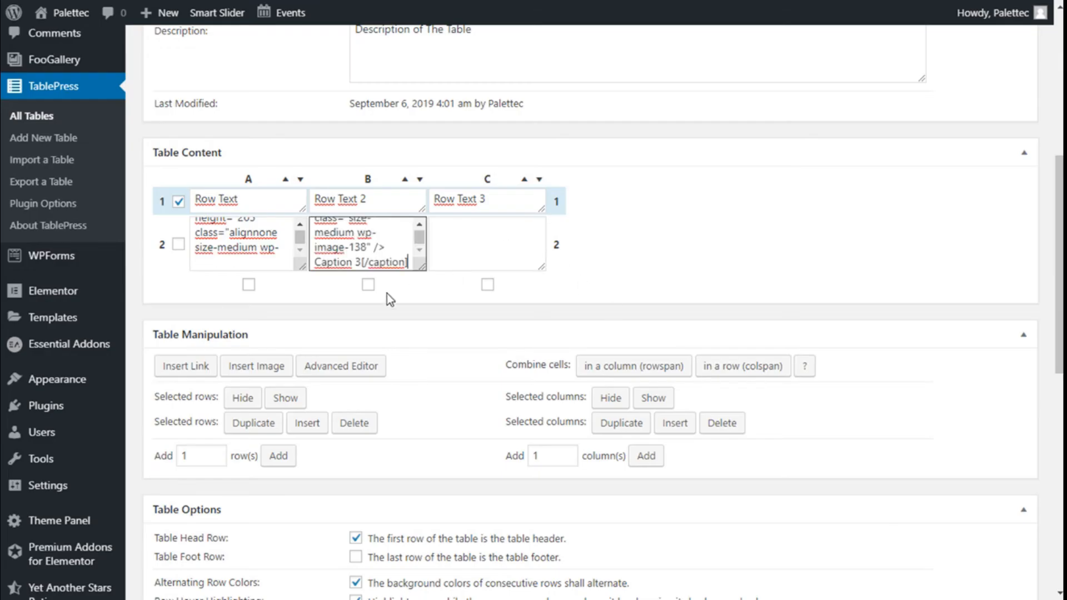
# Step: Insert the image of the lone tree at red sunset from the media library into cell C2
pyautogui.click(257, 366)
pyautogui.click(489, 232)
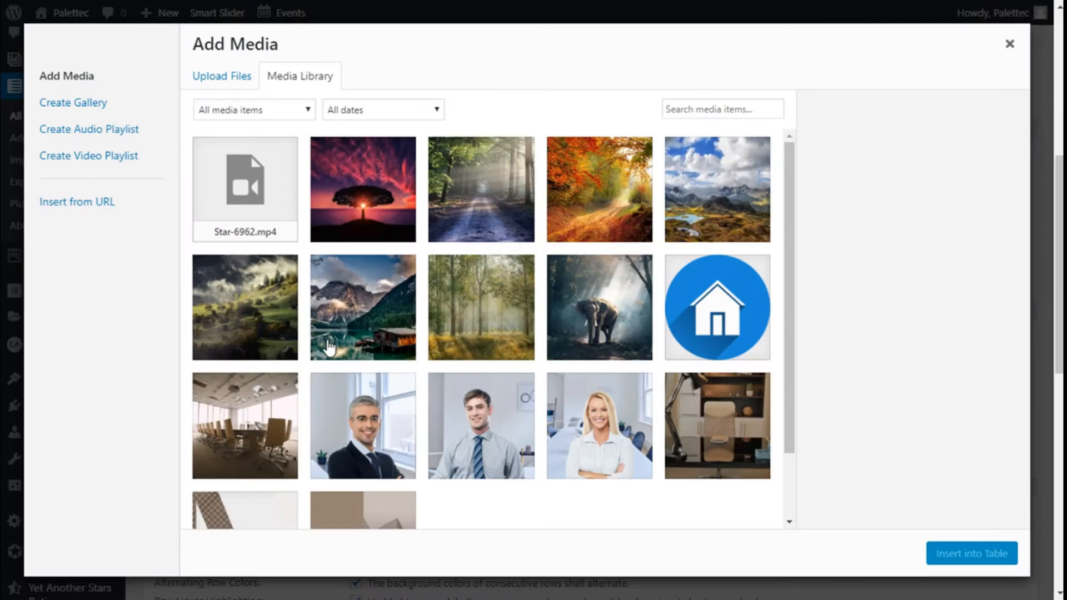
pyautogui.click(365, 196)
pyautogui.click(973, 556)
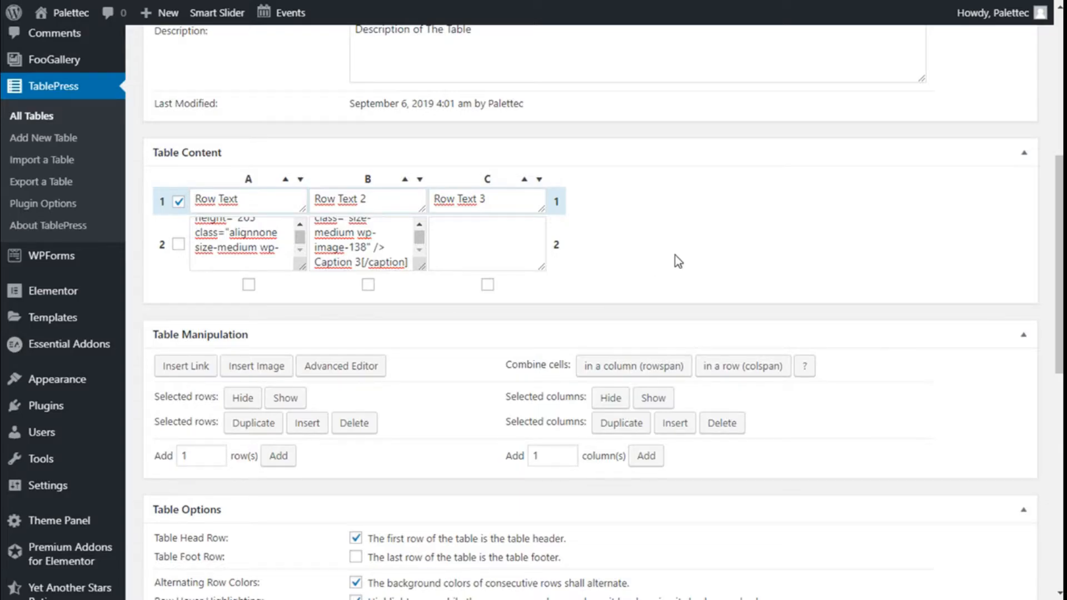
# Step: Review the table options and DataTables features, keep their default settings and save the table's changes
pyautogui.scroll(-5, 695, 228)
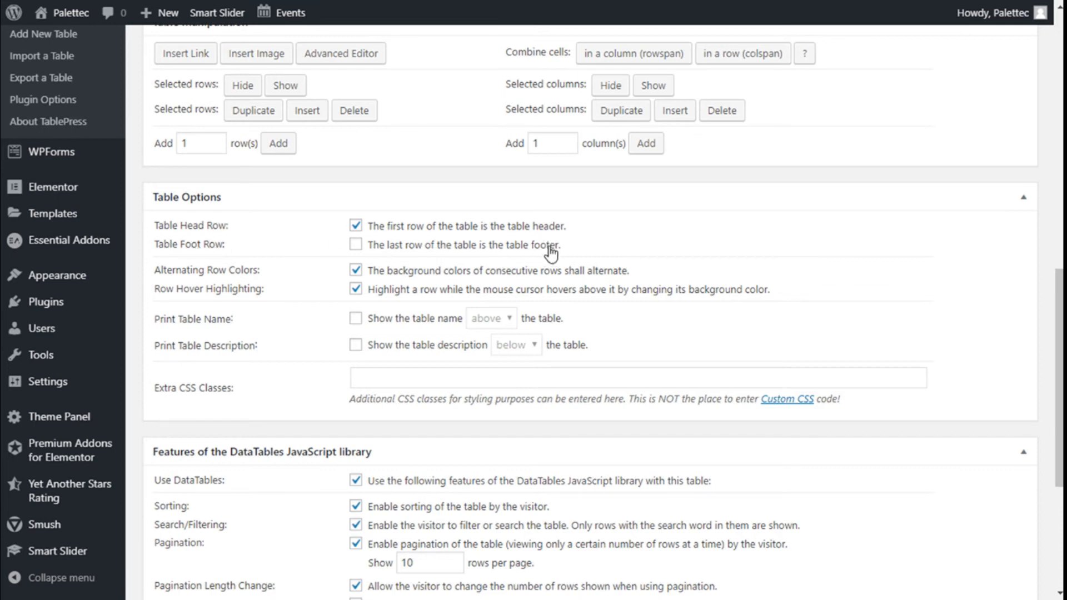
pyautogui.scroll(-1, 651, 247)
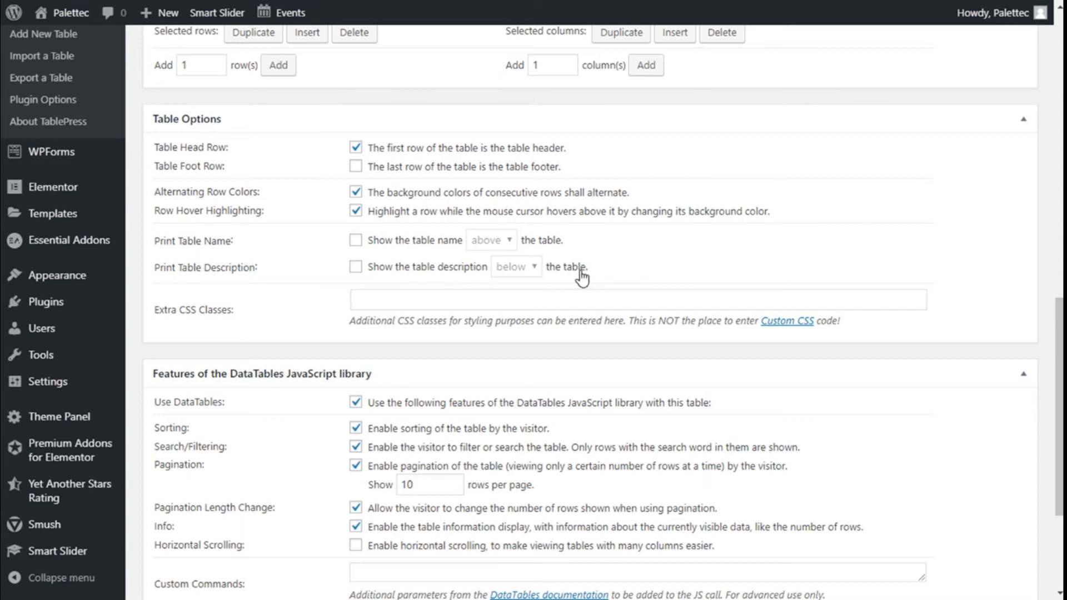
pyautogui.scroll(-2, 240, 255)
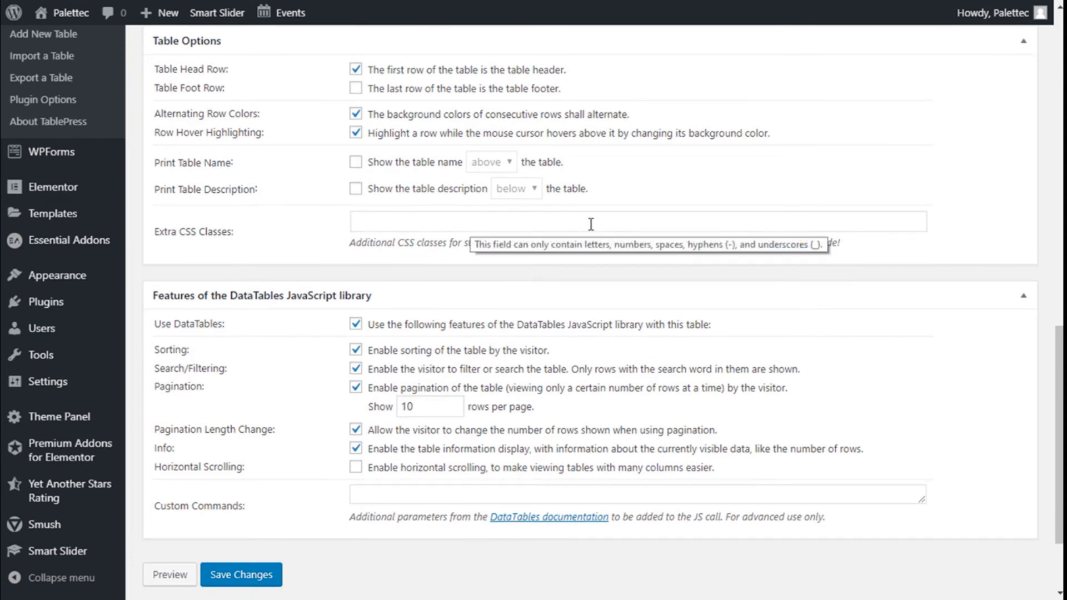
pyautogui.scroll(-2, 591, 228)
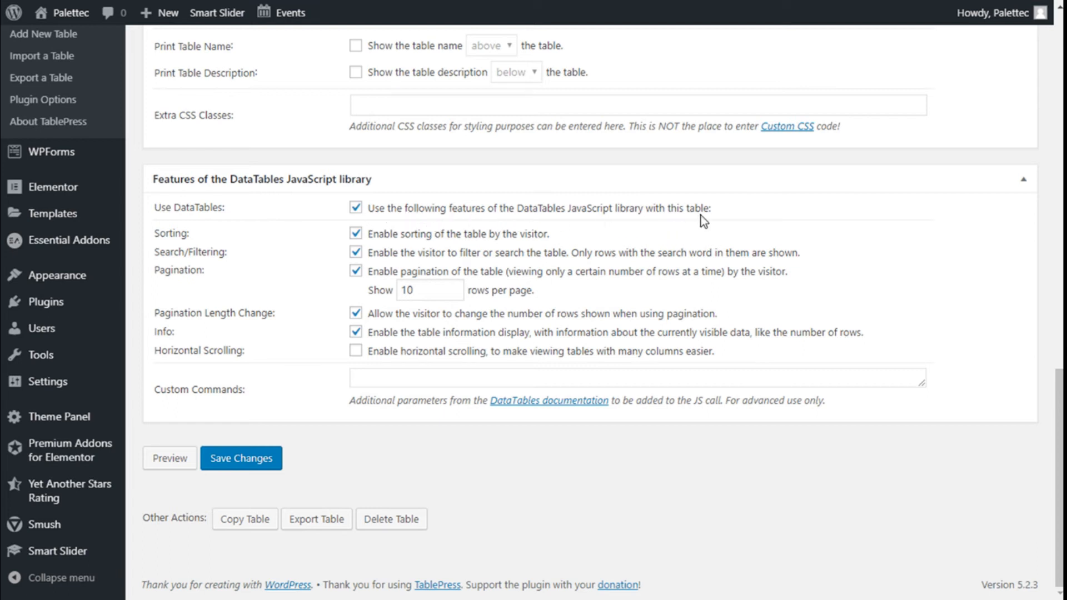
pyautogui.click(359, 244)
pyautogui.click(275, 458)
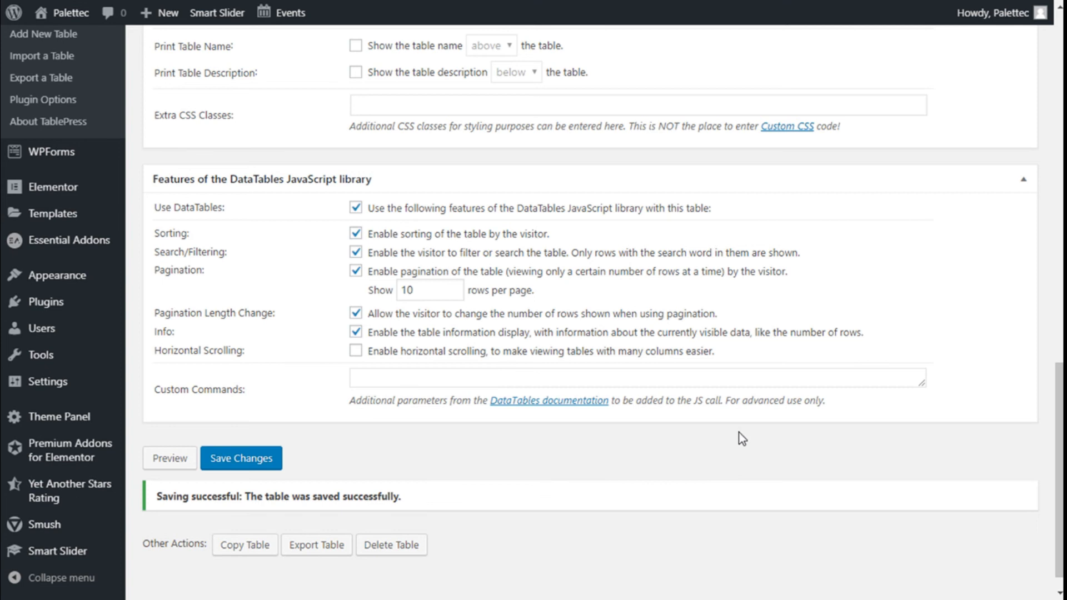
# Step: Copy the table's shortcode [table id=2 /] from the table information
pyautogui.scroll(15, 741, 439)
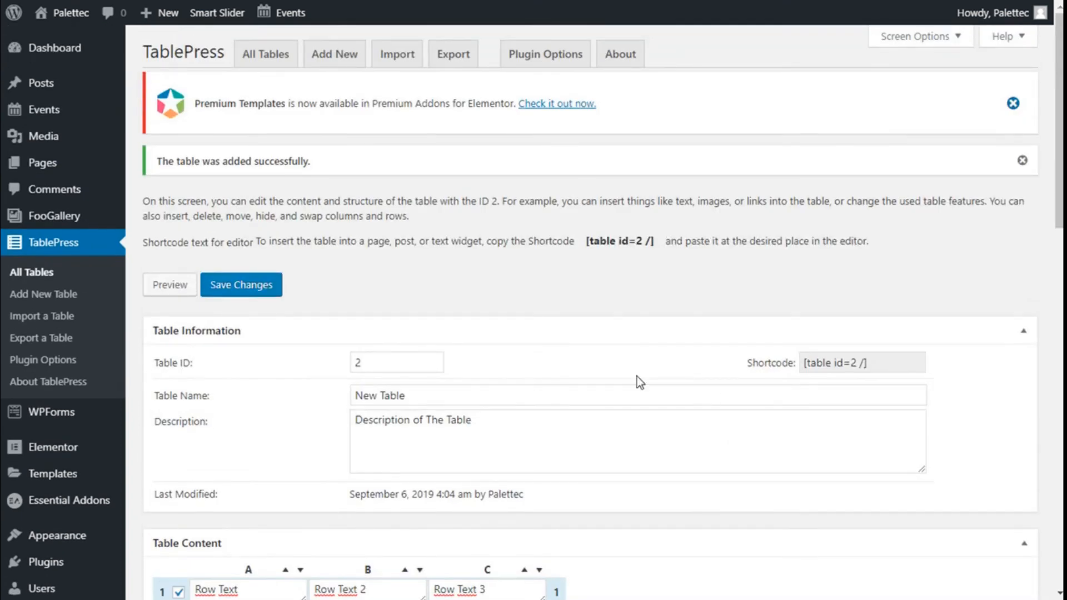
pyautogui.click(893, 364)
pyautogui.hotkey('ctrl', 'c')
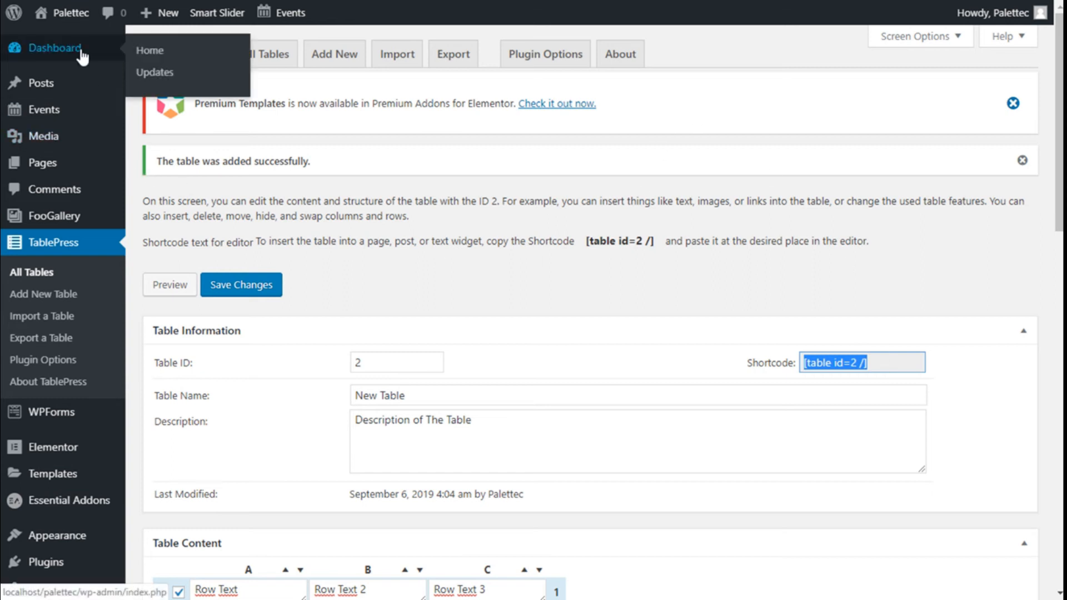
# Step: Go to the site's home page and open it for editing with Elementor
pyautogui.moveTo(55, 145)
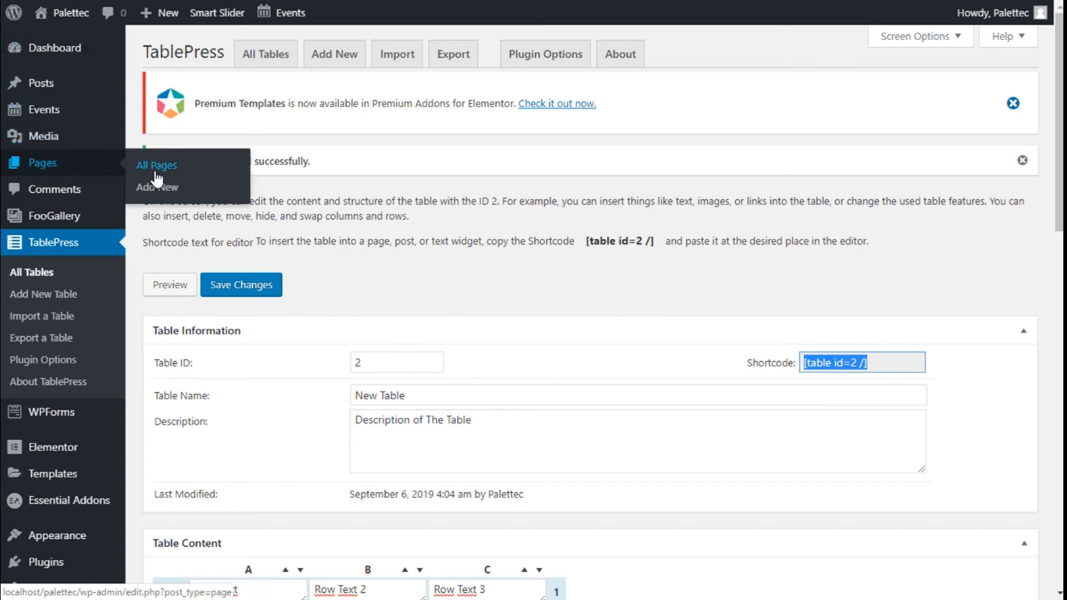
pyautogui.click(71, 33)
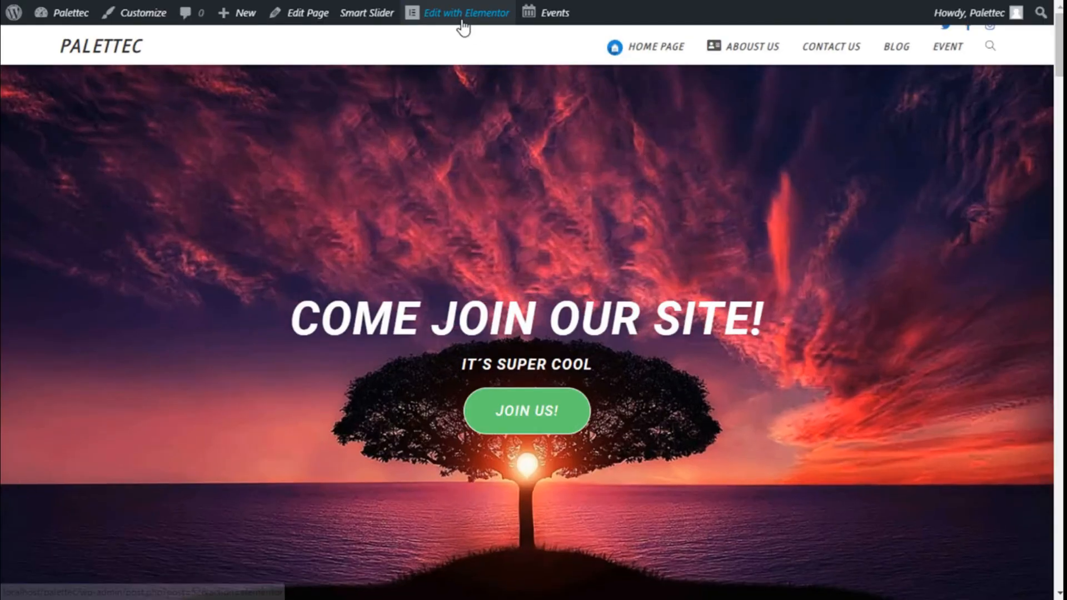
pyautogui.click(461, 18)
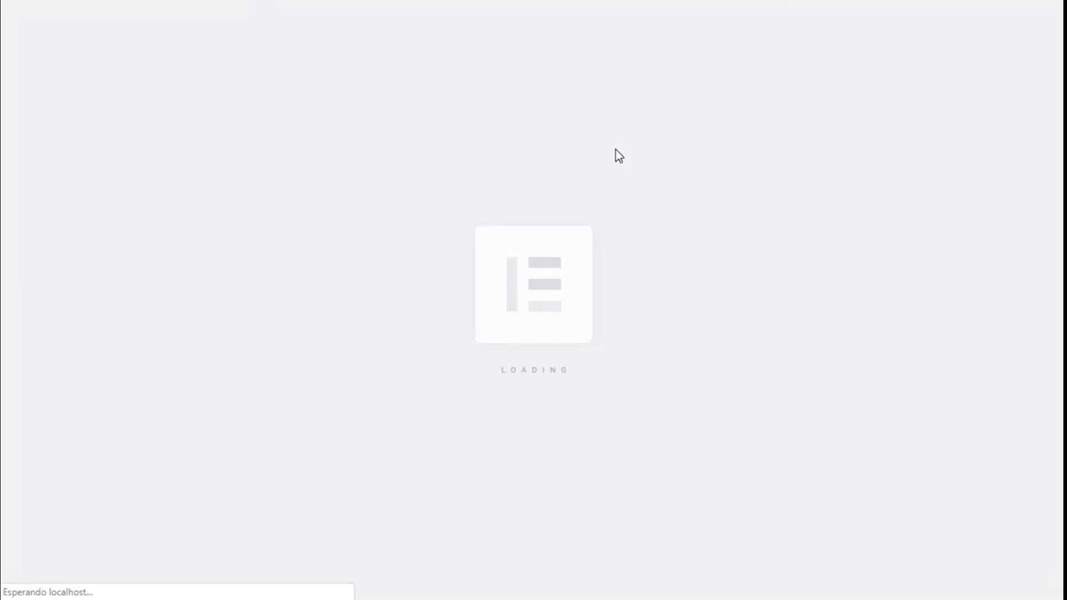
# Step: Find the WordPress Text widget and add it directly below the pricing table near the end of the page
pyautogui.scroll(-15, 614, 145)
pyautogui.scroll(-20, 615, 152)
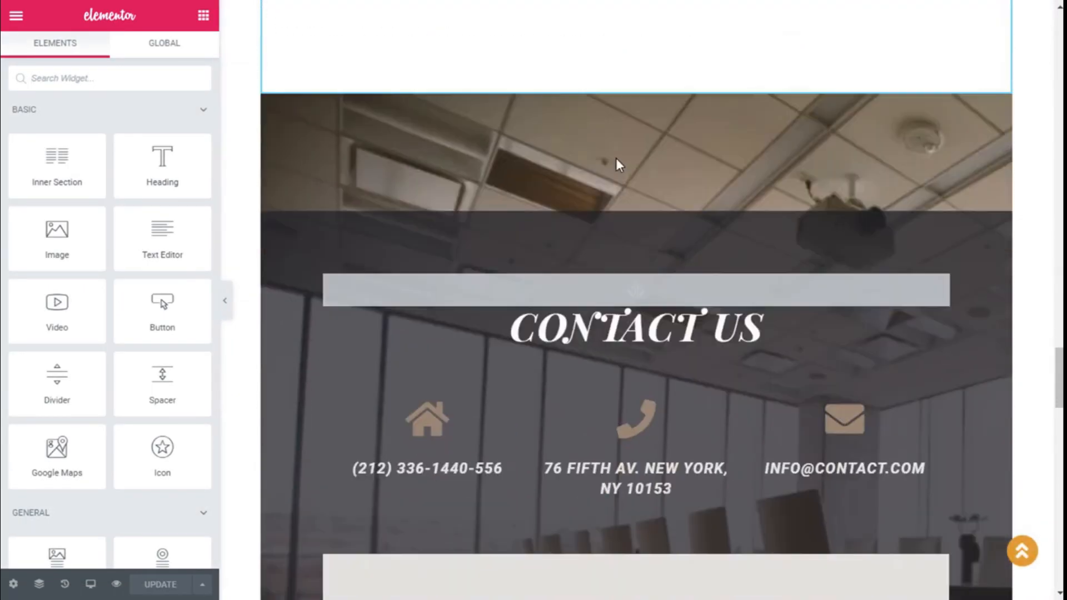
pyautogui.scroll(4, 619, 165)
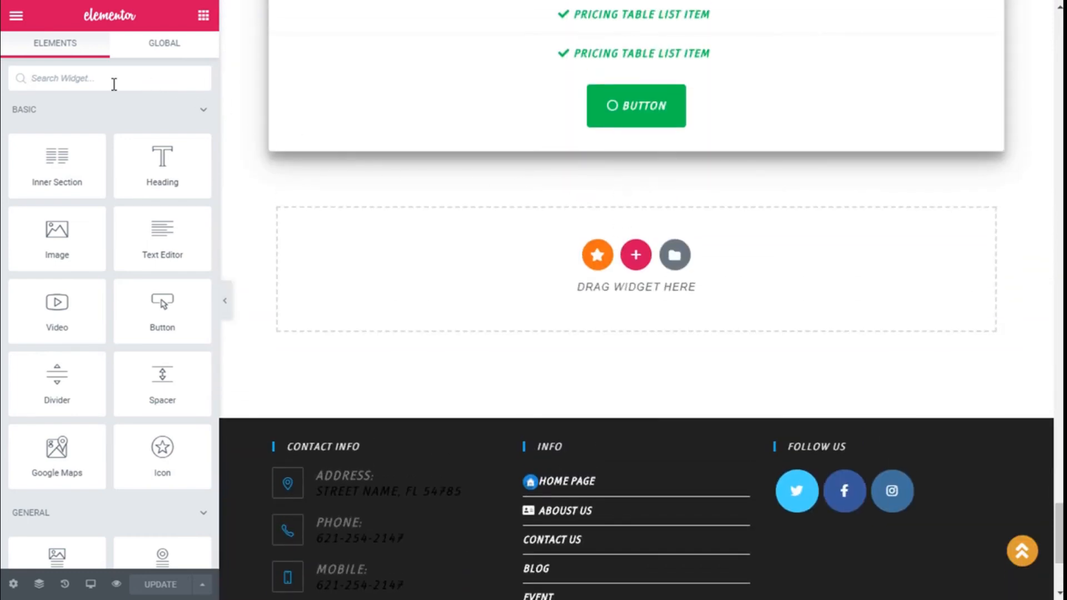
pyautogui.write('text')
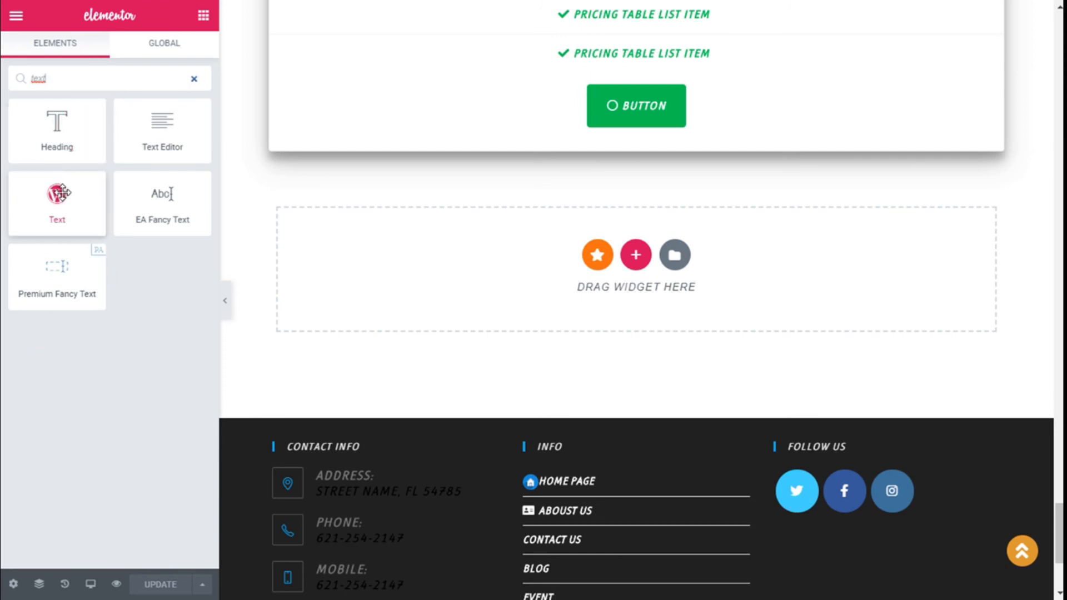
pyautogui.moveTo(57, 194); pyautogui.dragTo(519, 266)
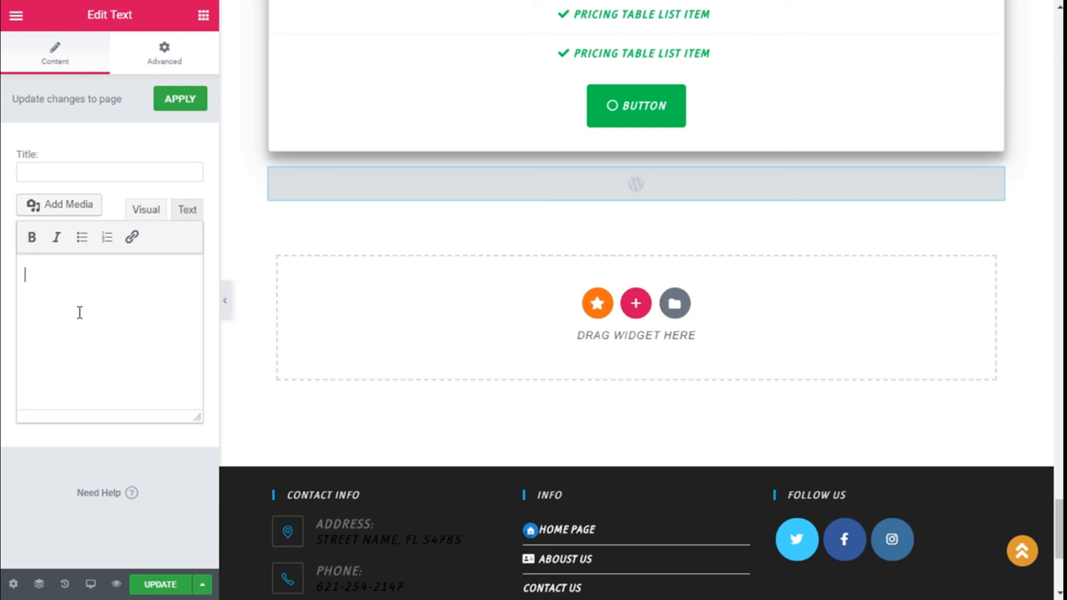
# Step: Paste the shortcode [table id=2 /] into the Text widget's content, apply it and update the page
pyautogui.hotkey('ctrl', 'v')
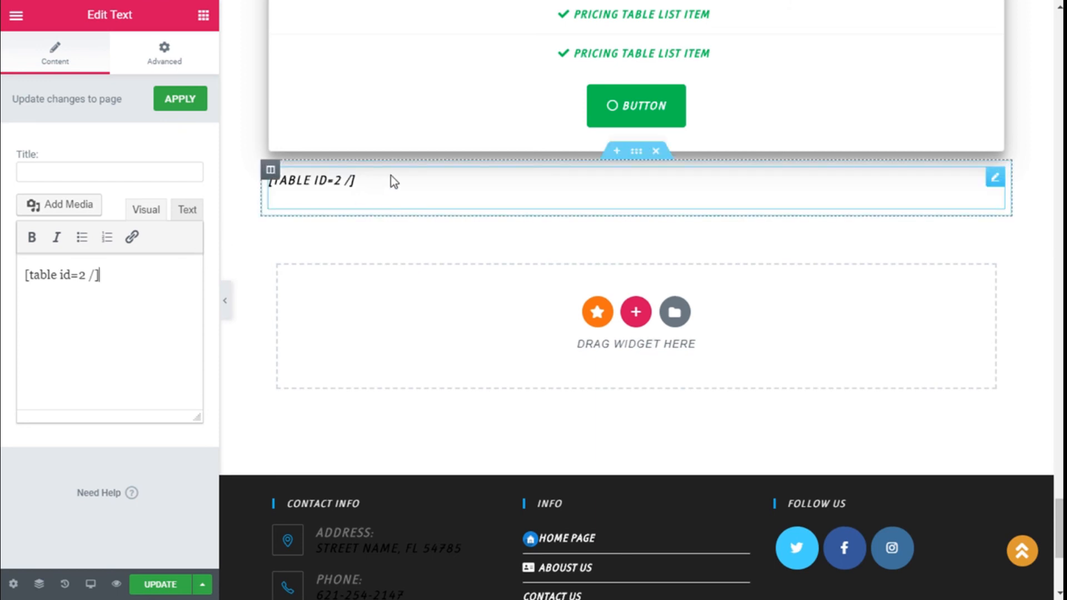
pyautogui.click(180, 100)
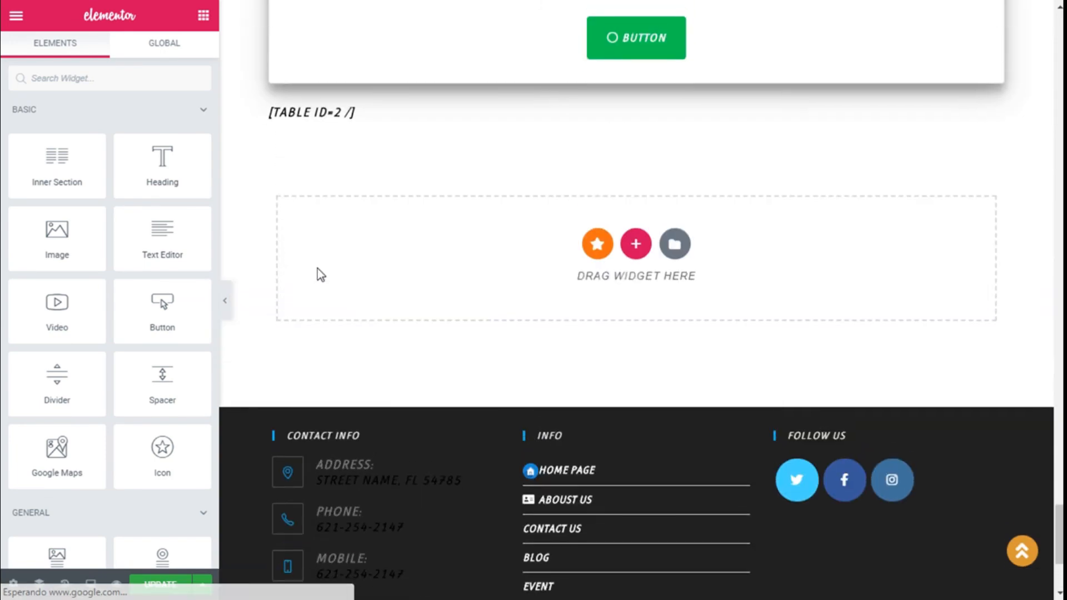
pyautogui.scroll(-4, 164, 559)
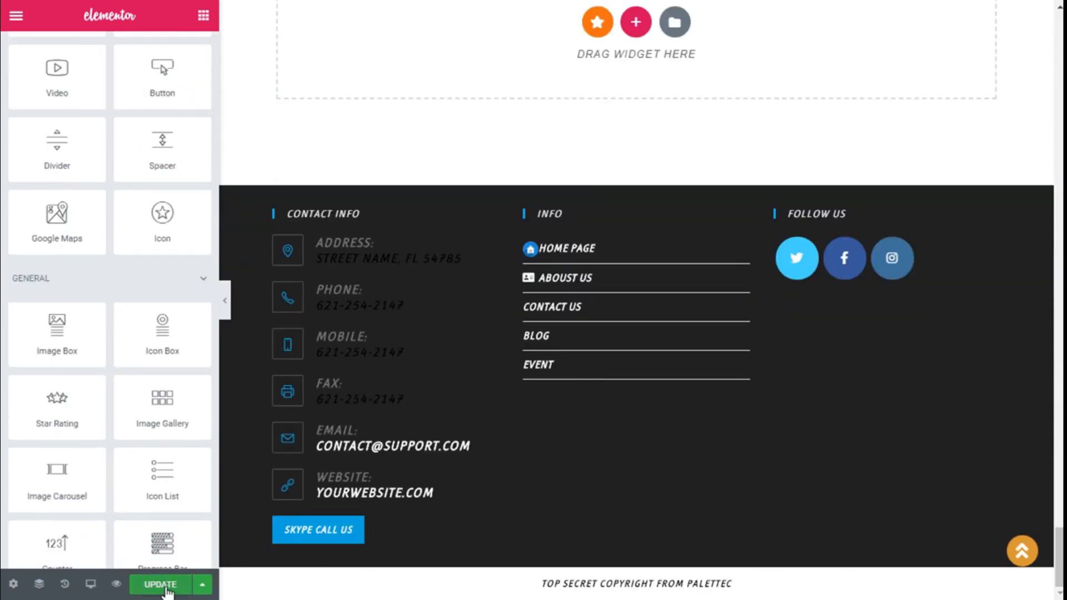
pyautogui.click(161, 584)
# Step: Preview the updated page and examine how the table is displayed below the pricing table
pyautogui.scroll(5, 167, 361)
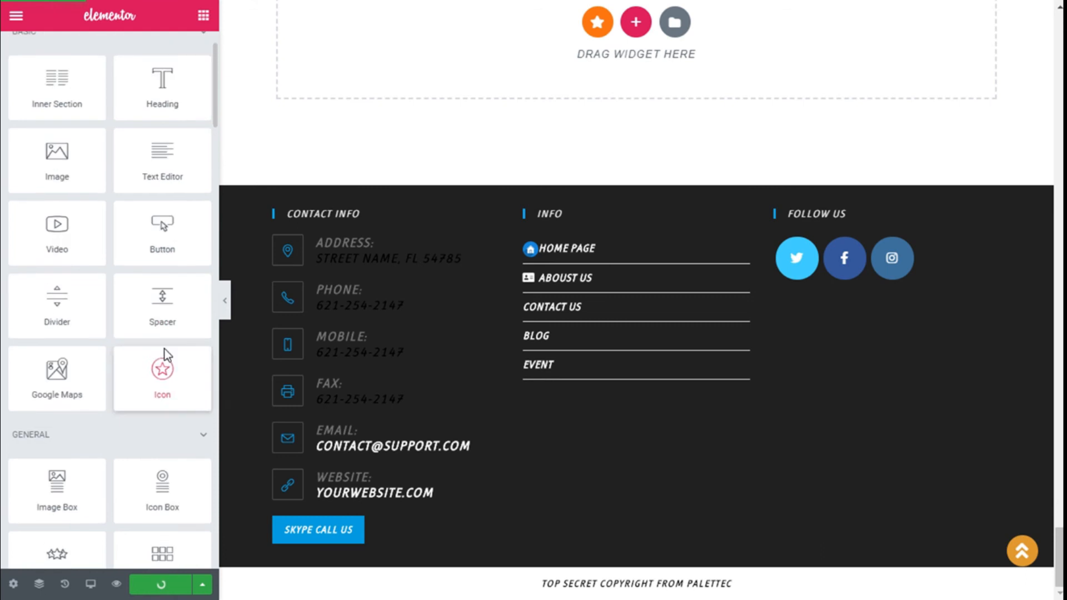
pyautogui.scroll(2, 366, 244)
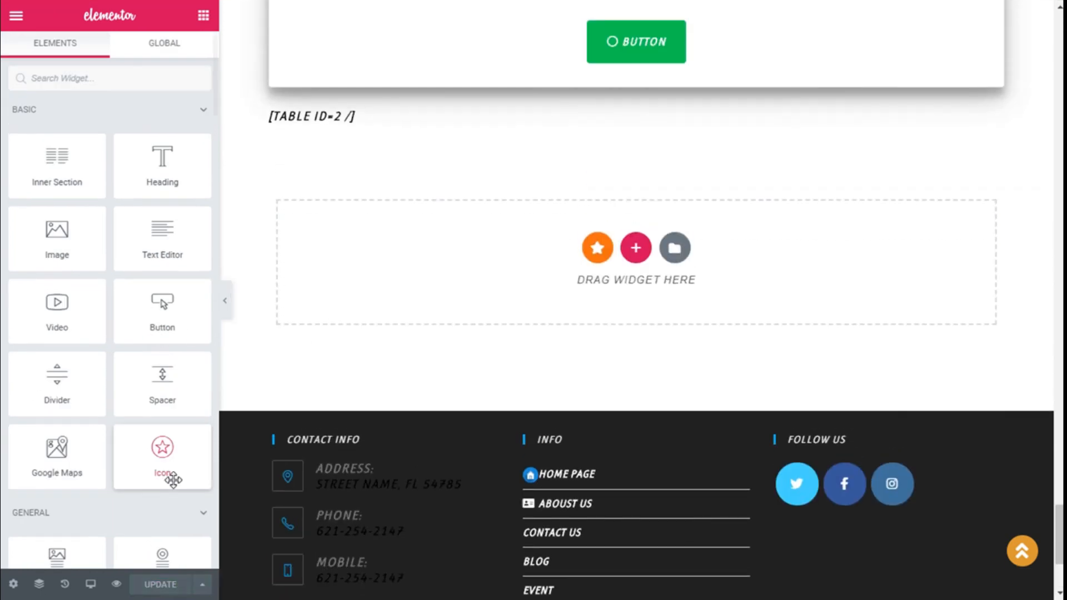
pyautogui.click(116, 584)
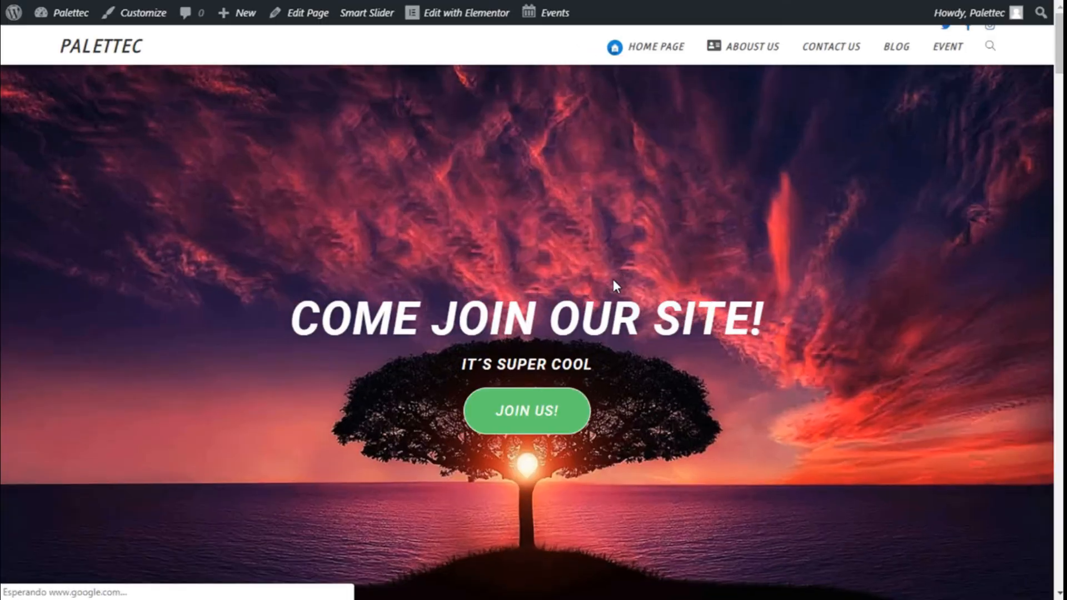
pyautogui.scroll(-20, 614, 281)
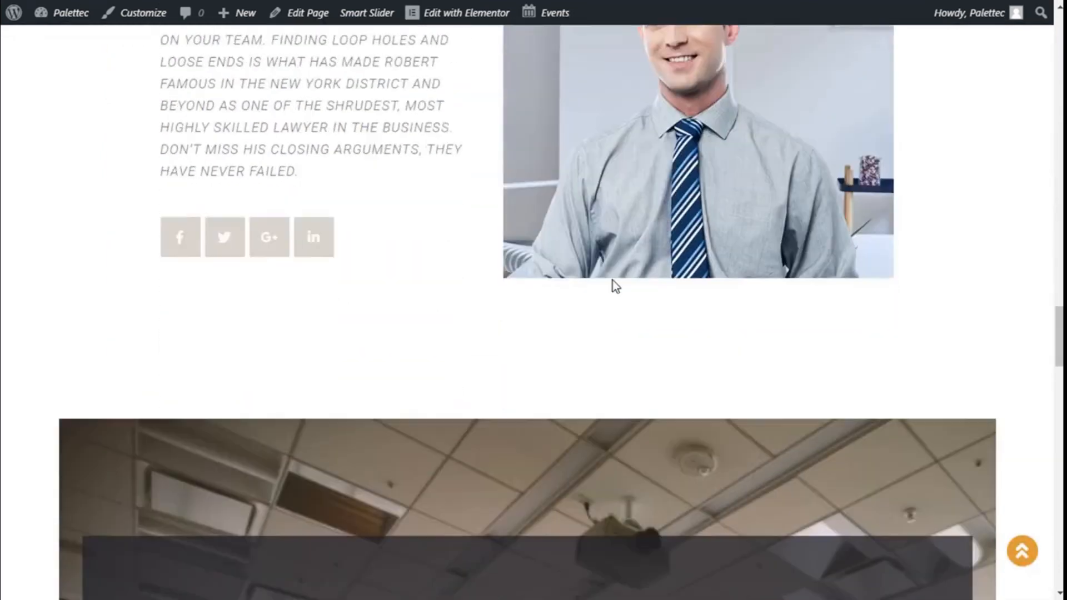
pyautogui.scroll(-20, 615, 282)
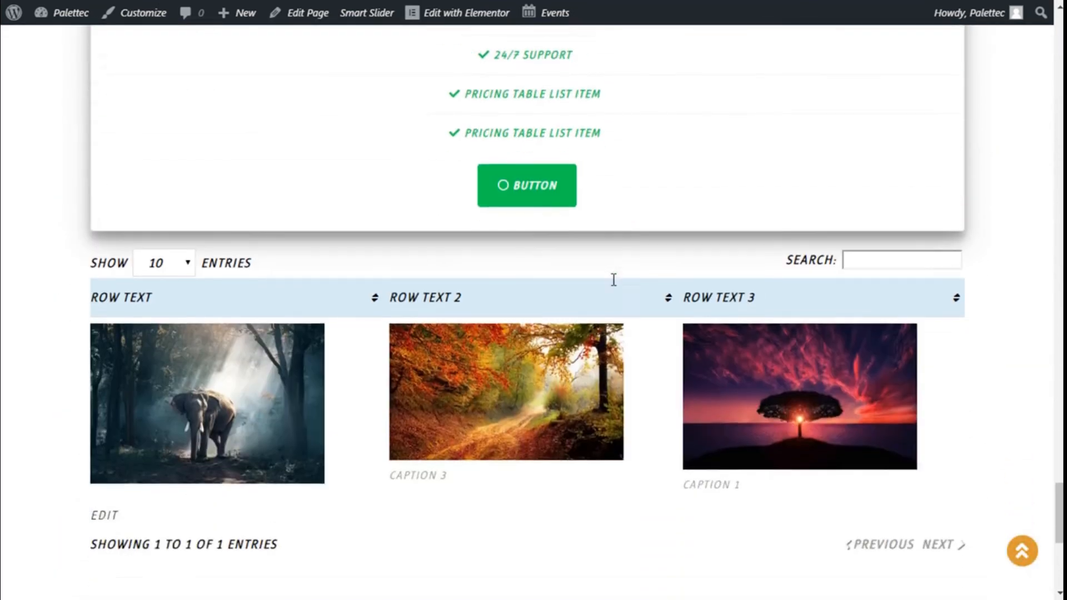
pyautogui.scroll(-3, 611, 281)
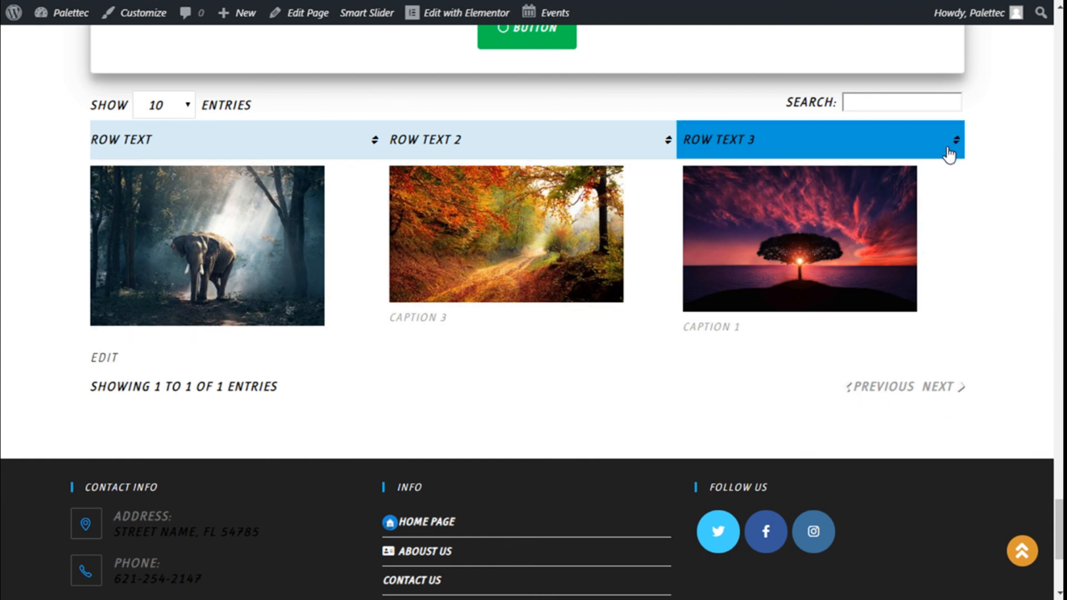
# Step: Examine the published table's search box, entries-per-page choices, image captions and edit link, keeping 10 entries per page
pyautogui.scroll(2, 900, 205)
pyautogui.click(892, 178)
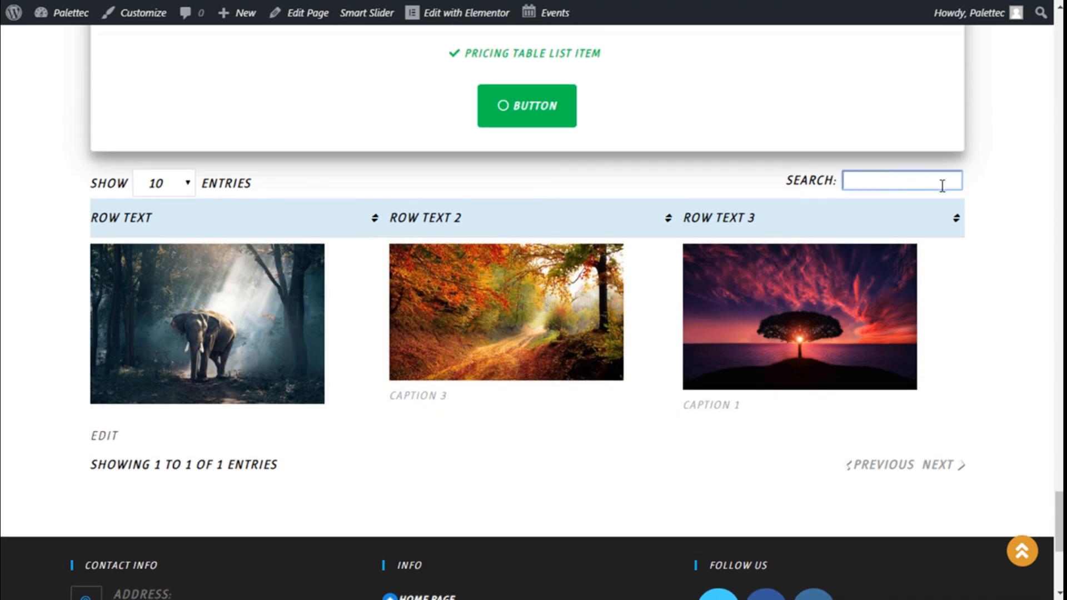
pyautogui.click(158, 191)
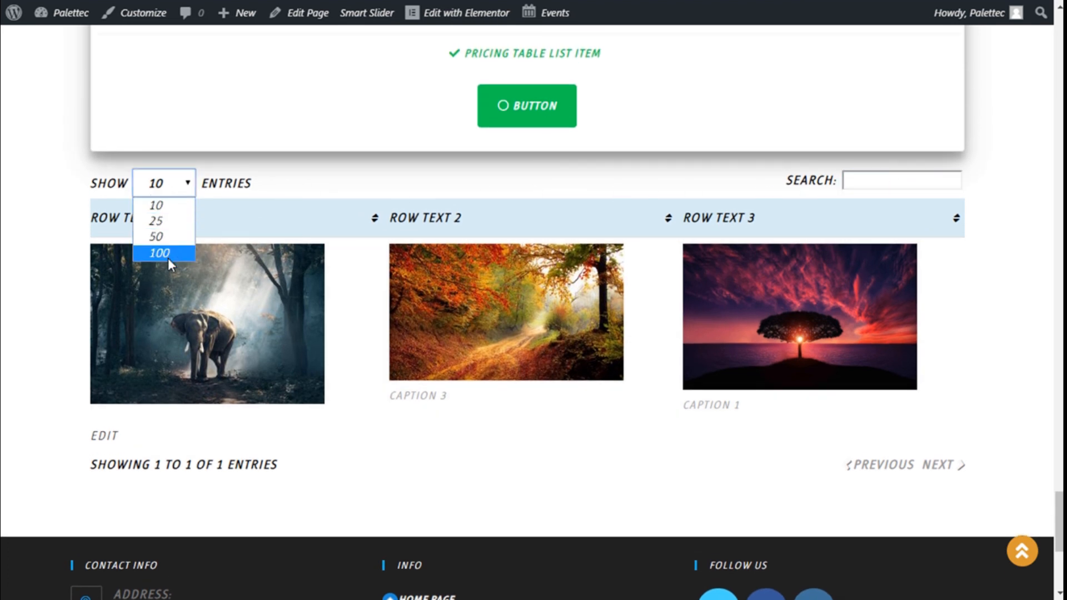
pyautogui.click(161, 205)
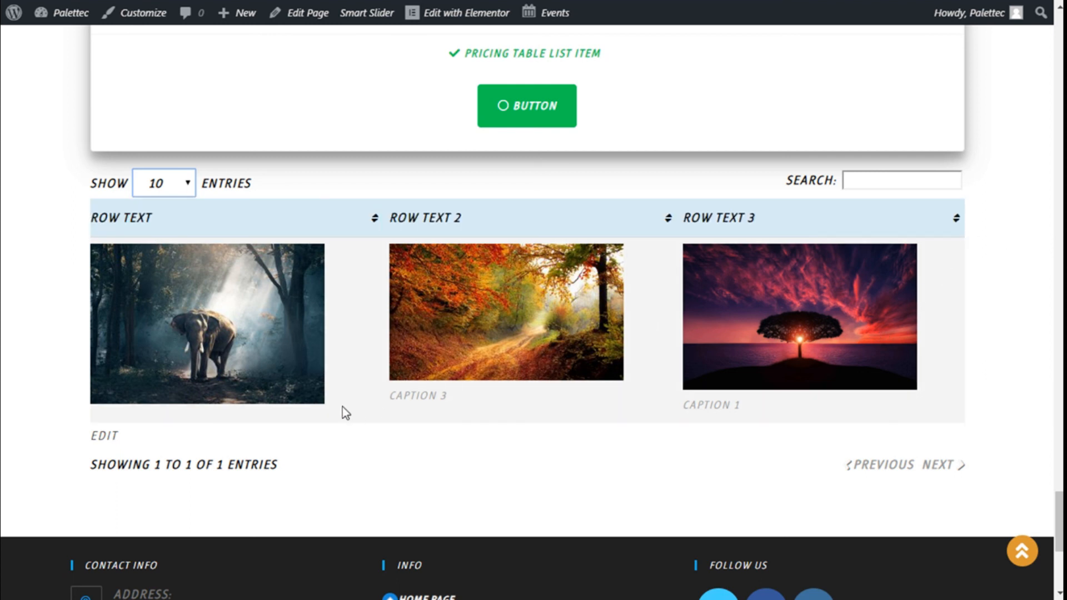
pyautogui.scroll(-1, 259, 328)
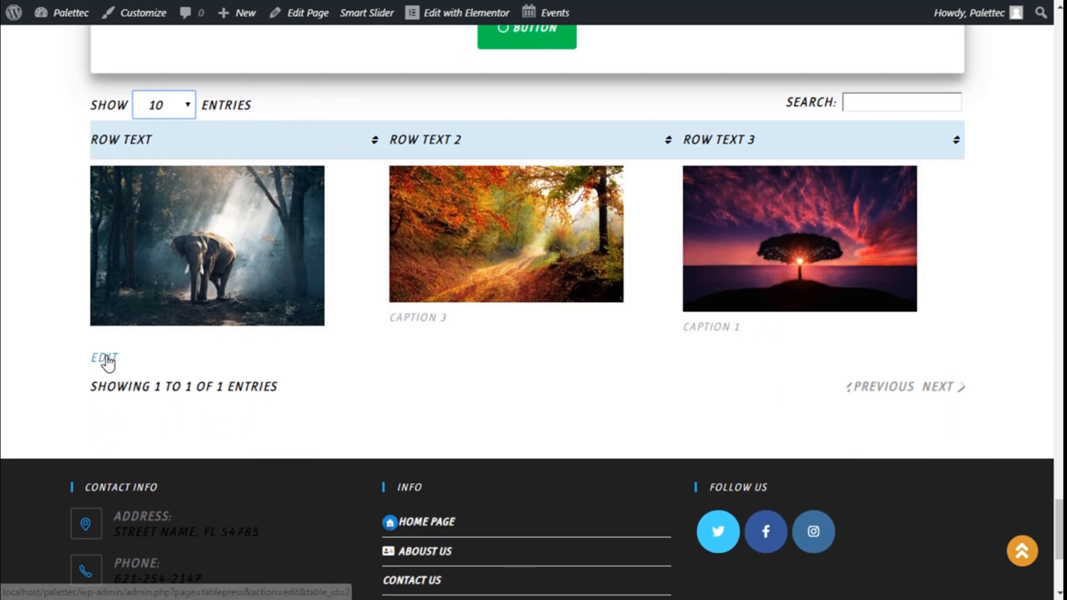
pyautogui.moveTo(460, 321); pyautogui.dragTo(426, 321)
pyautogui.click(387, 321)
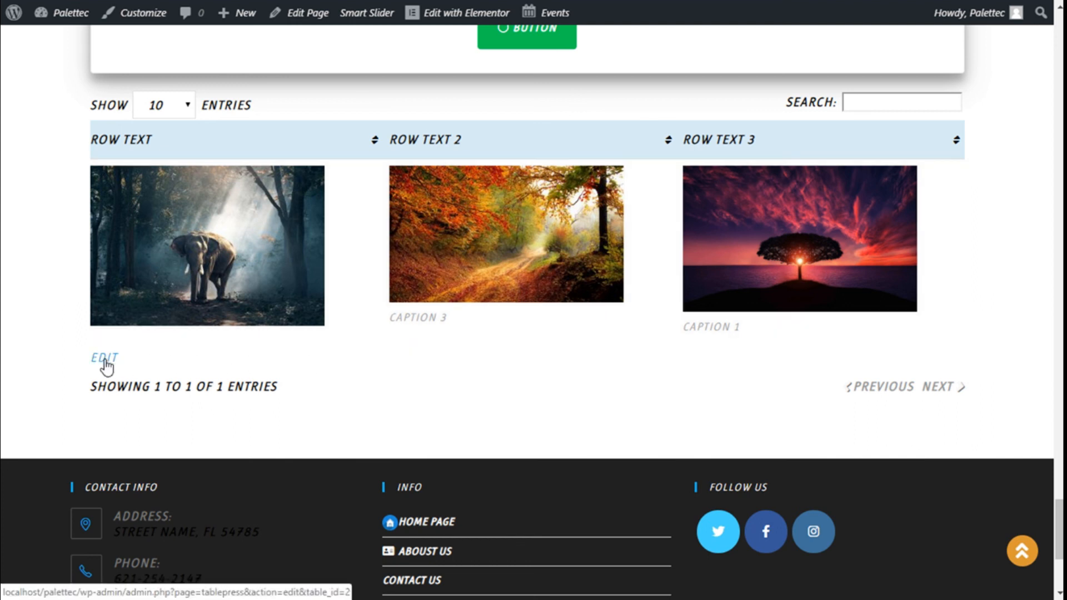
pyautogui.scroll(1, 185, 300)
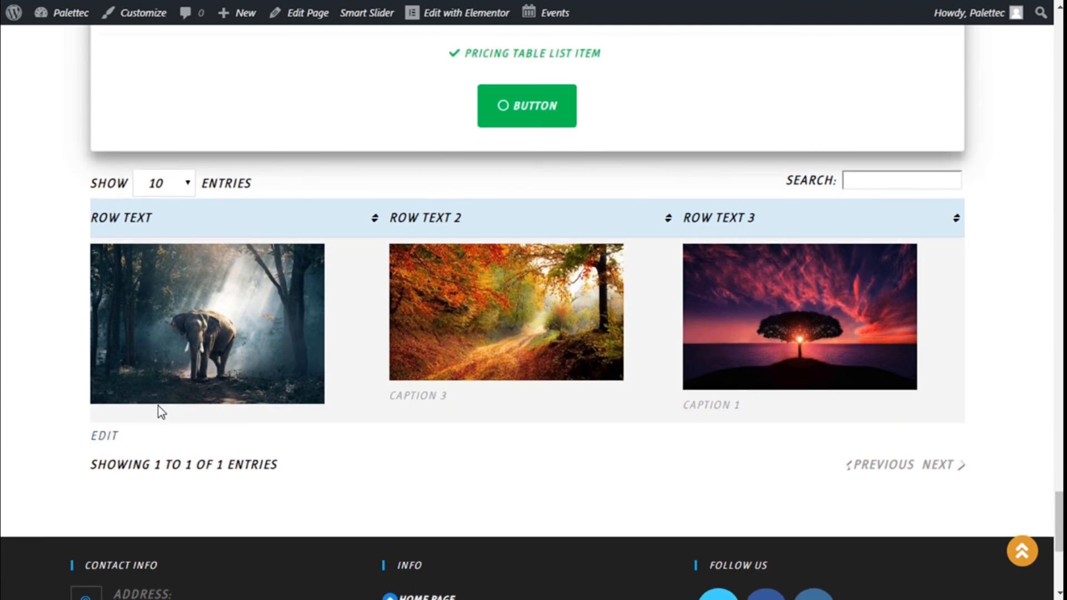